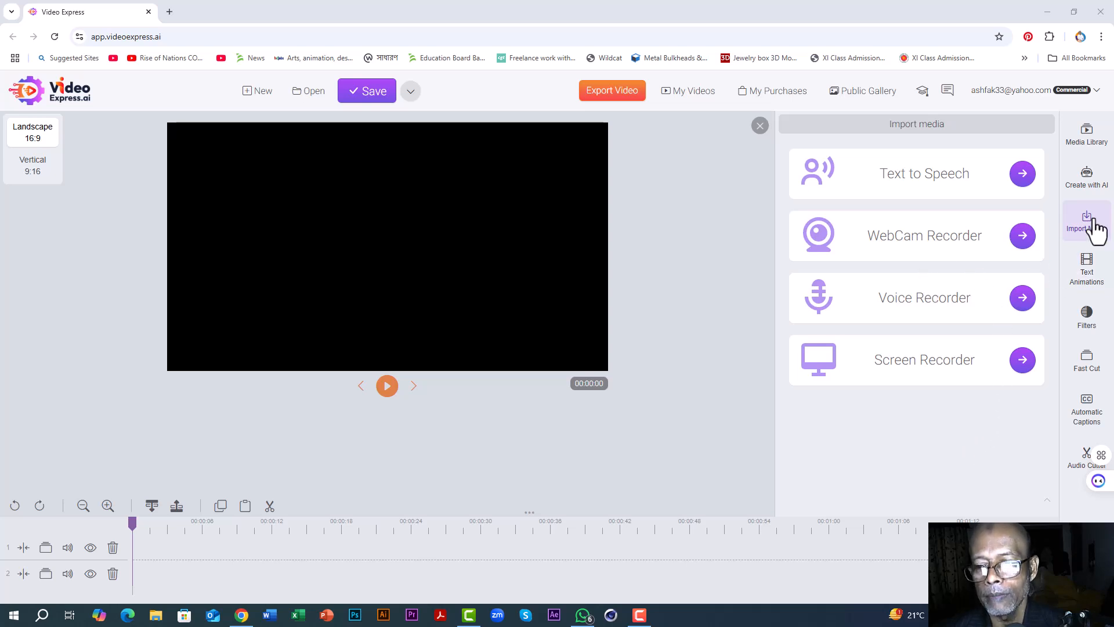
Step: Open the Create From Prompt tool from the AI creation options
left_click(1087, 137)
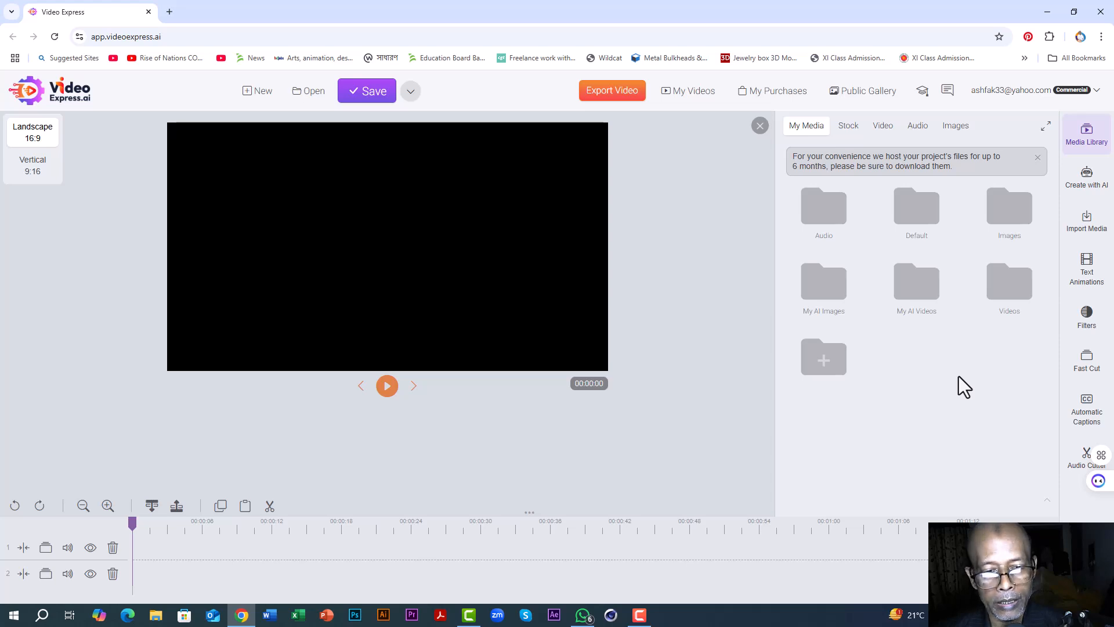
left_click(1088, 180)
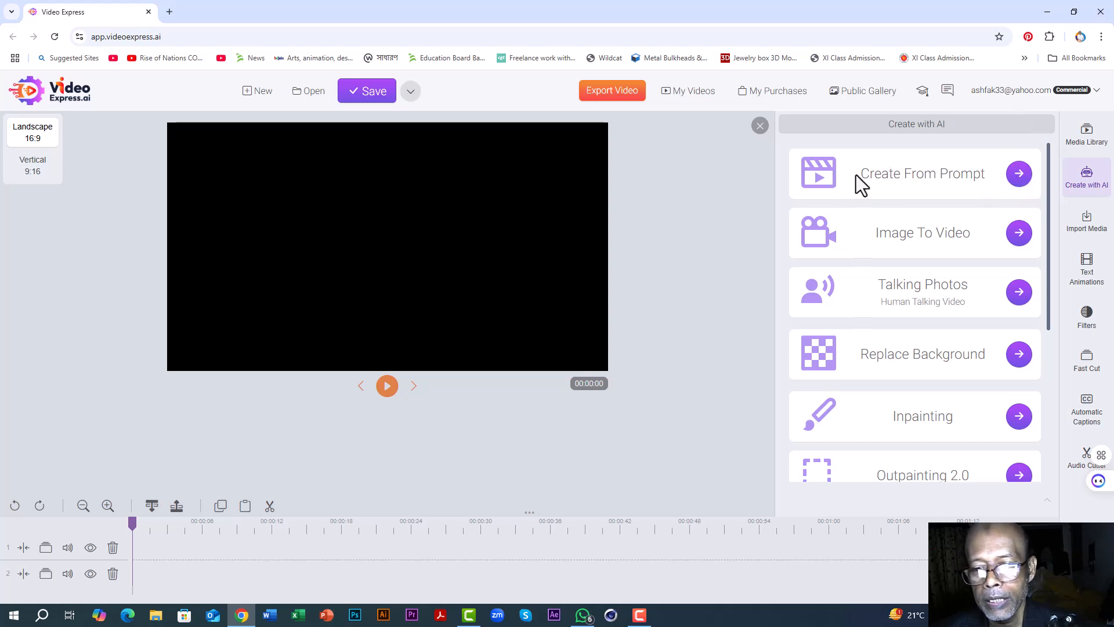
left_click(1022, 180)
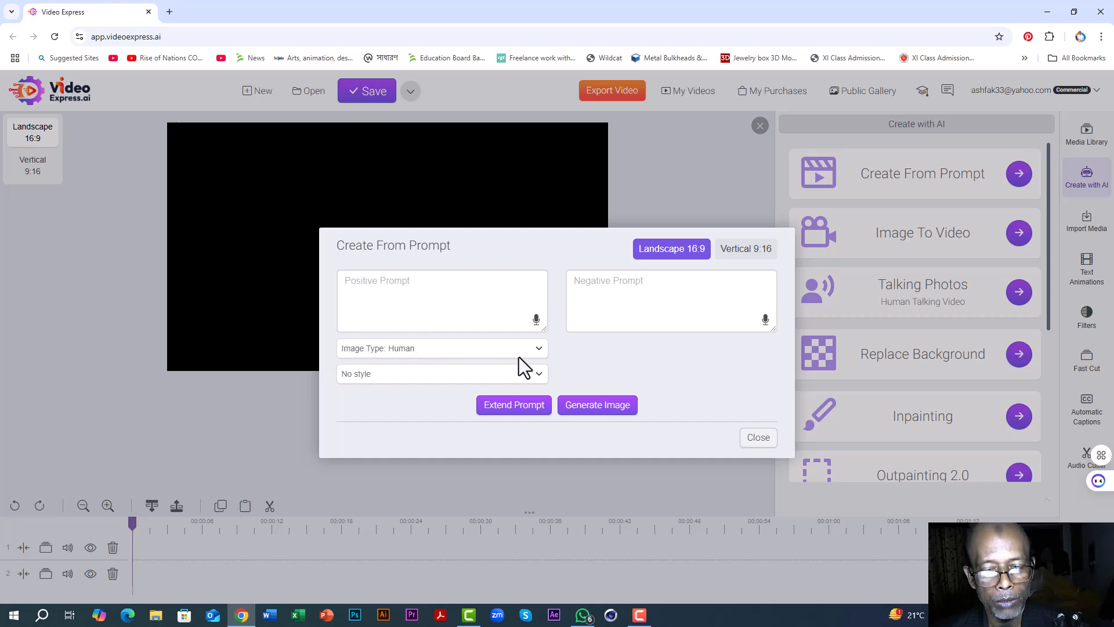
Step: Examine the available image types and the styles offered for the Human image type
left_click(538, 348)
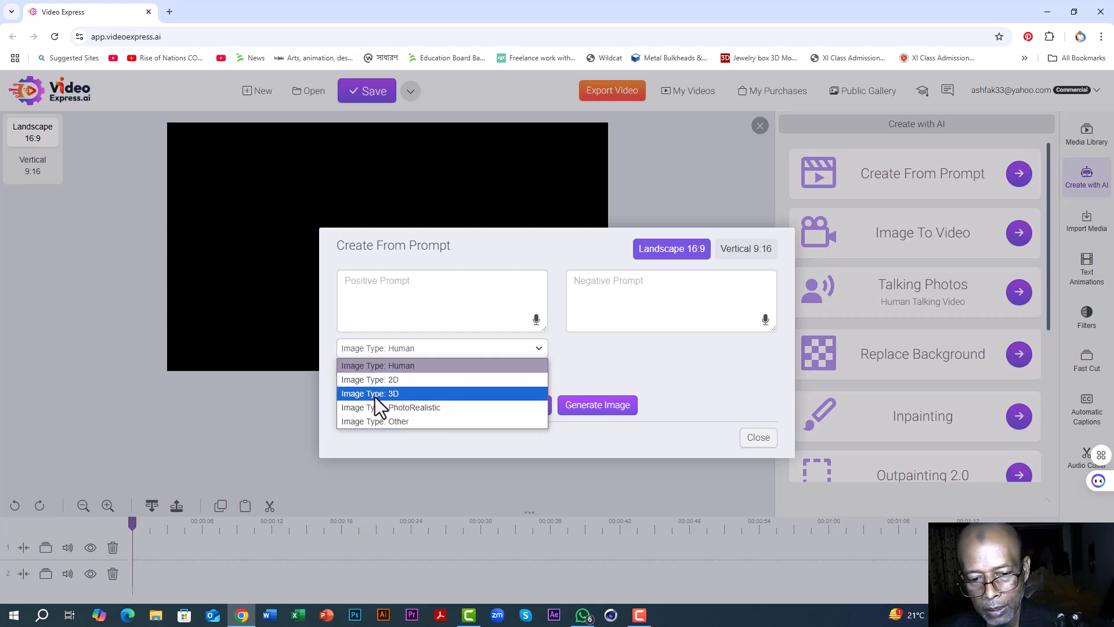
left_click(604, 360)
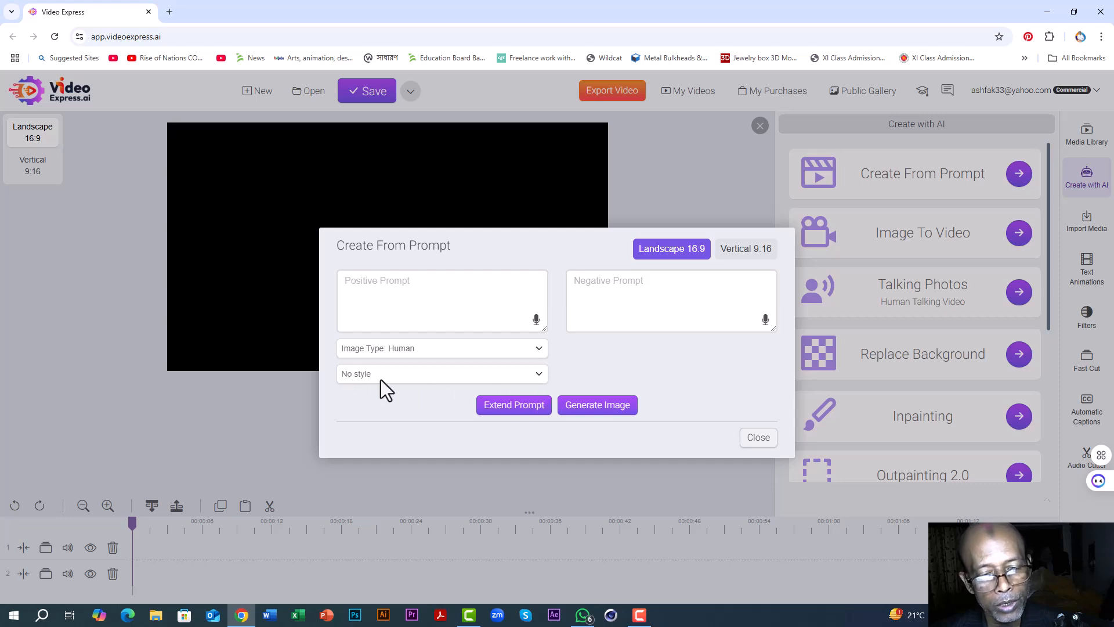
left_click(539, 374)
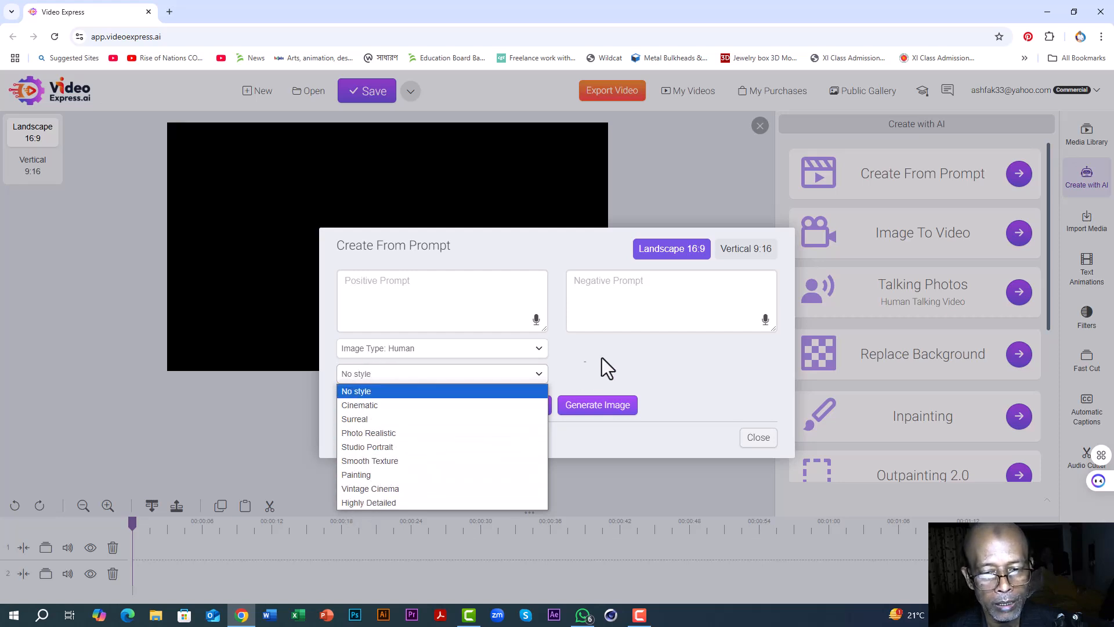
left_click(537, 353)
Step: Try the 2D and 3D image types and review the styles offered for 3D
left_click(539, 349)
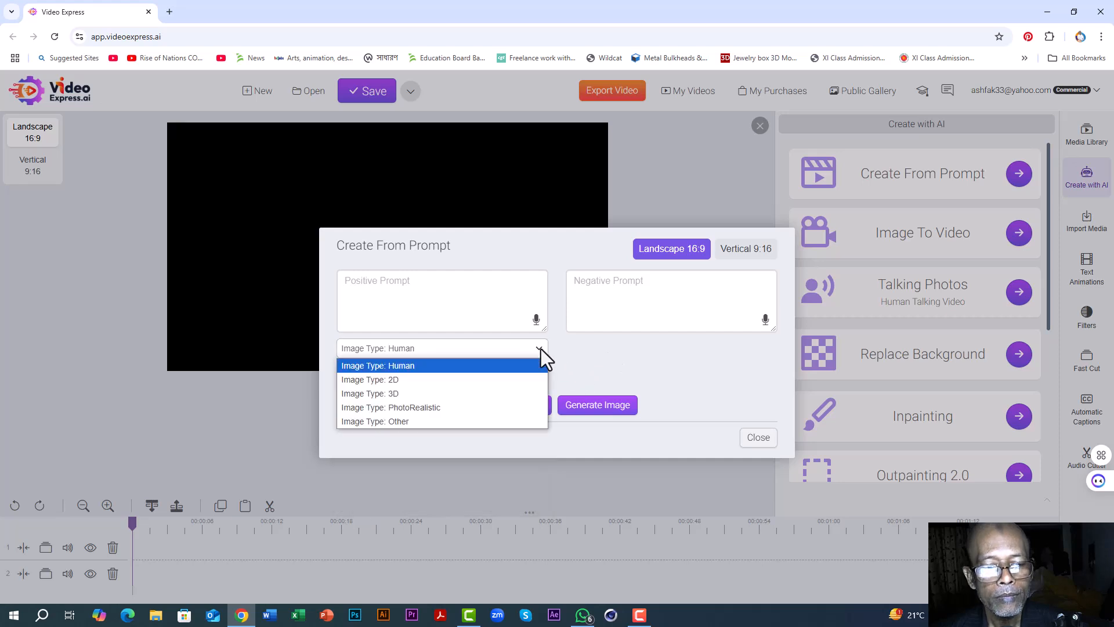
left_click(400, 379)
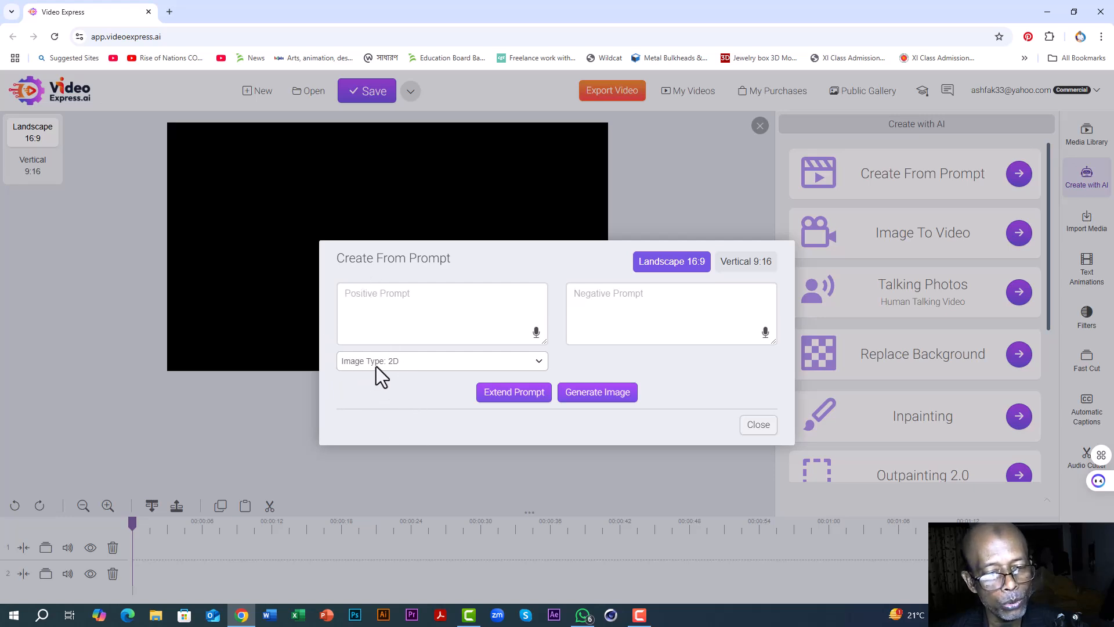
left_click(538, 362)
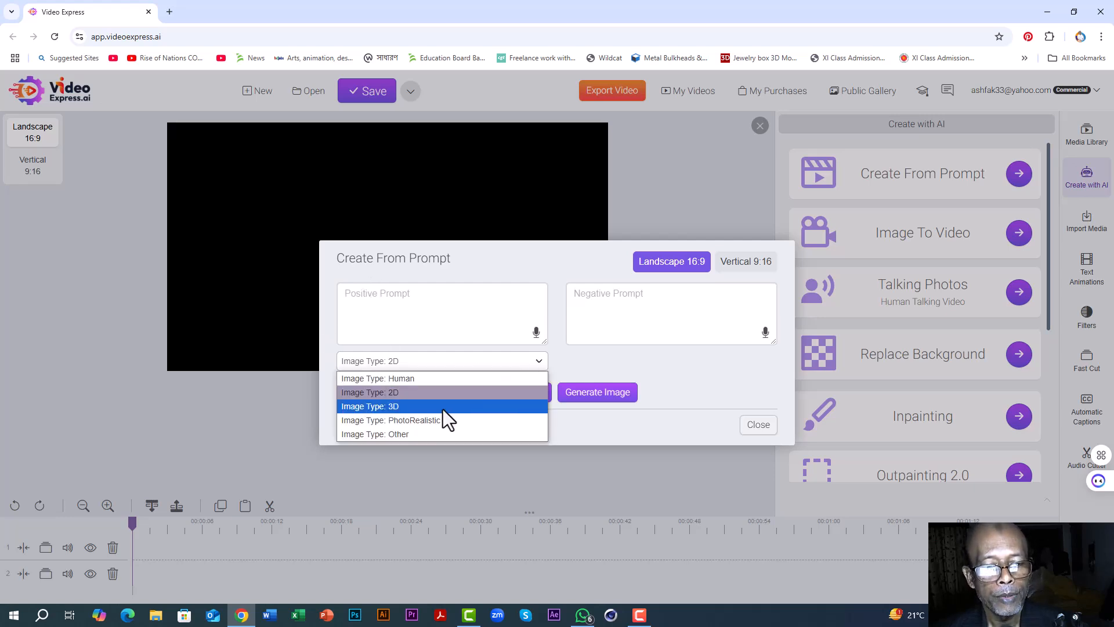
left_click(408, 408)
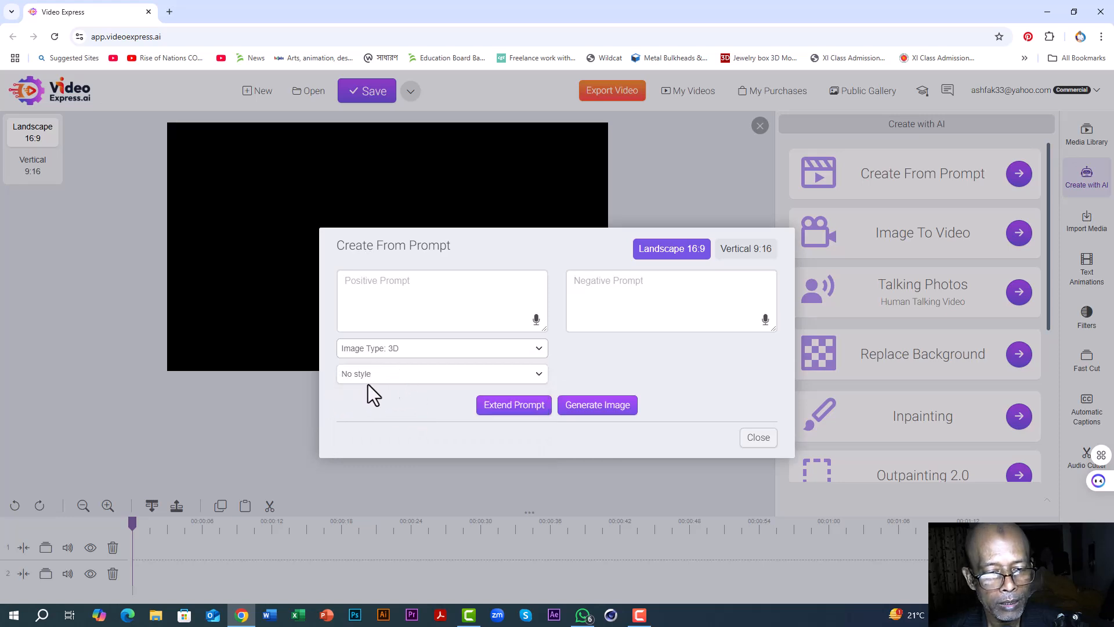
left_click(540, 374)
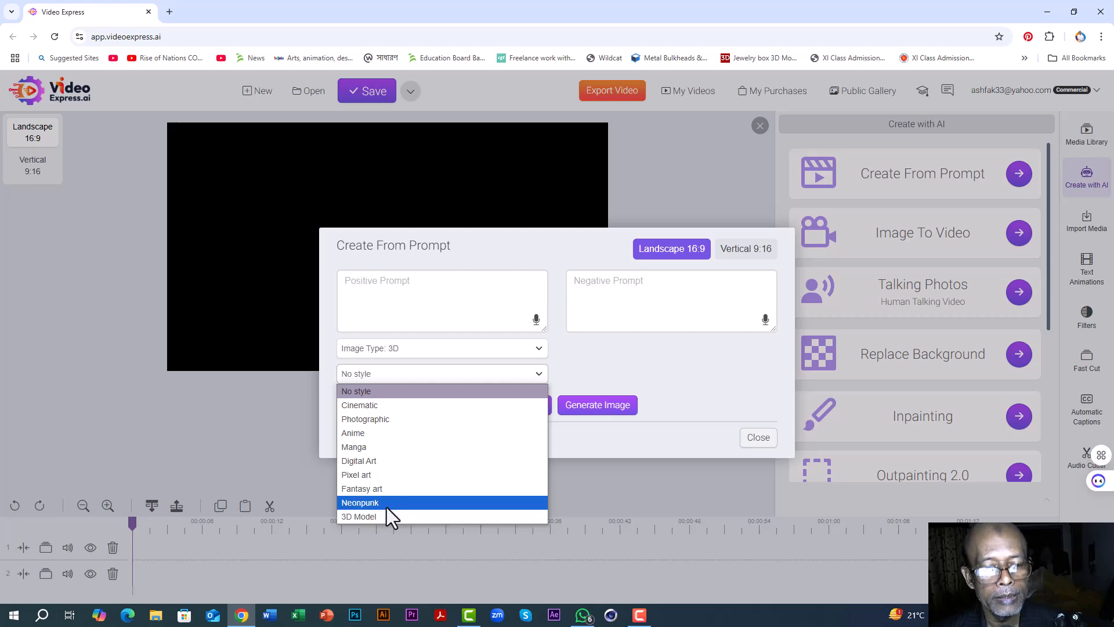
Step: Try the PhotoRealistic and Other image types, reviewing the styles offered for PhotoRealistic
left_click(538, 349)
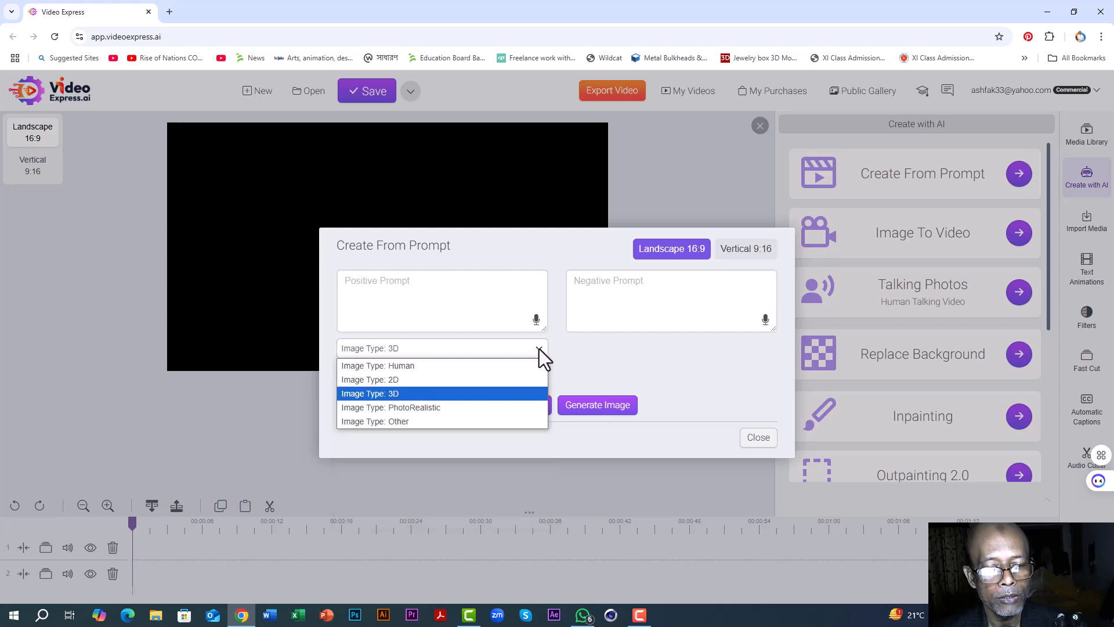
left_click(413, 406)
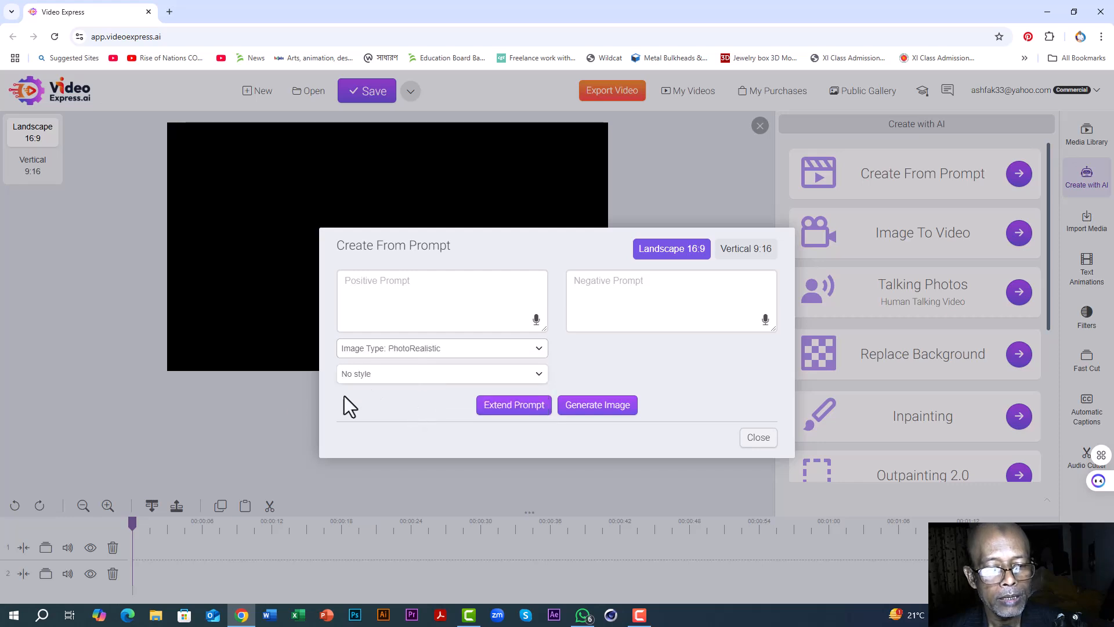
left_click(537, 374)
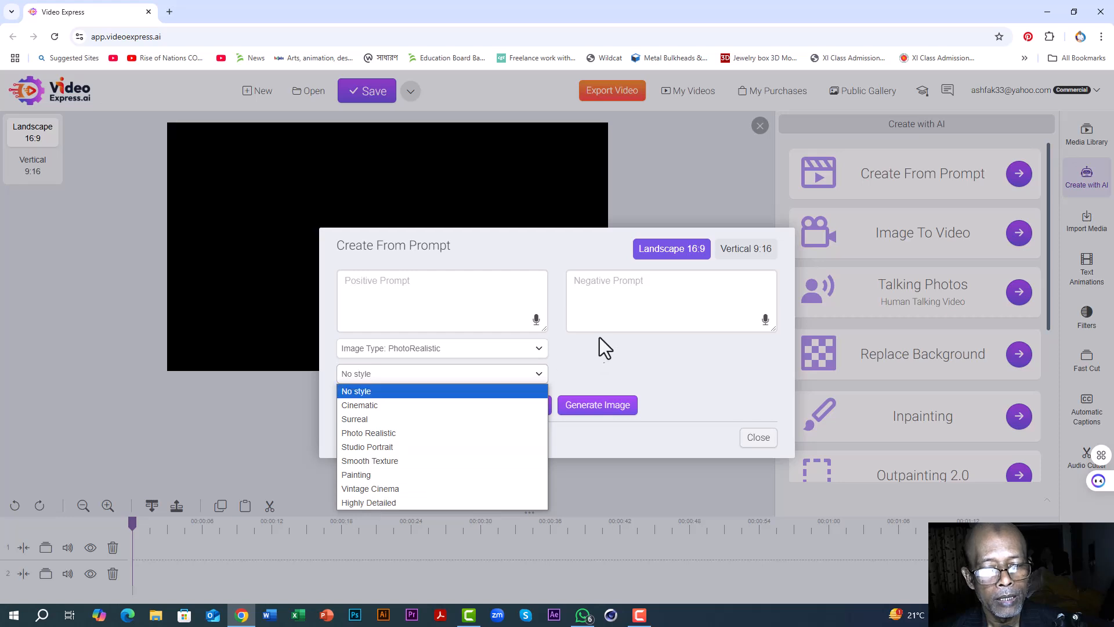
left_click(597, 358)
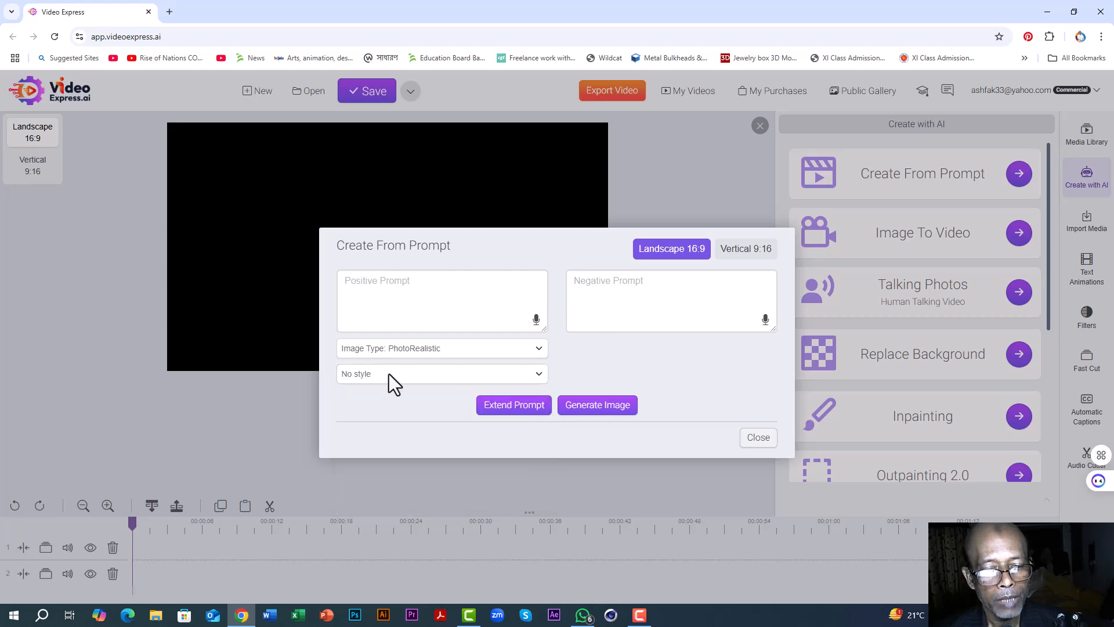
left_click(538, 347)
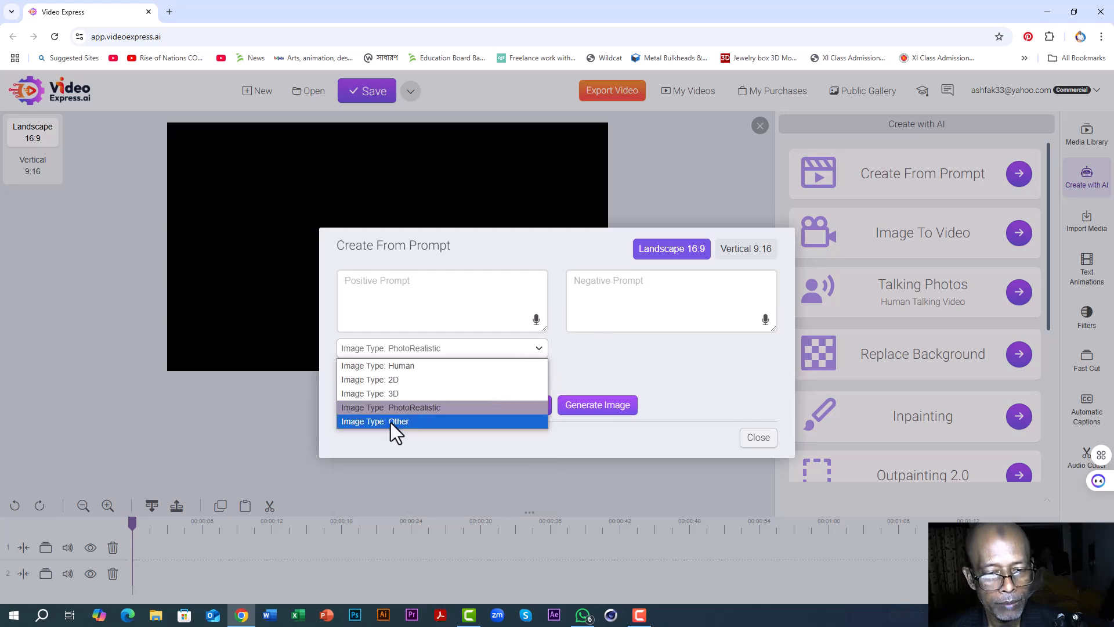
left_click(391, 422)
Step: Set the image type to Human and the style to Photo Realistic
left_click(539, 362)
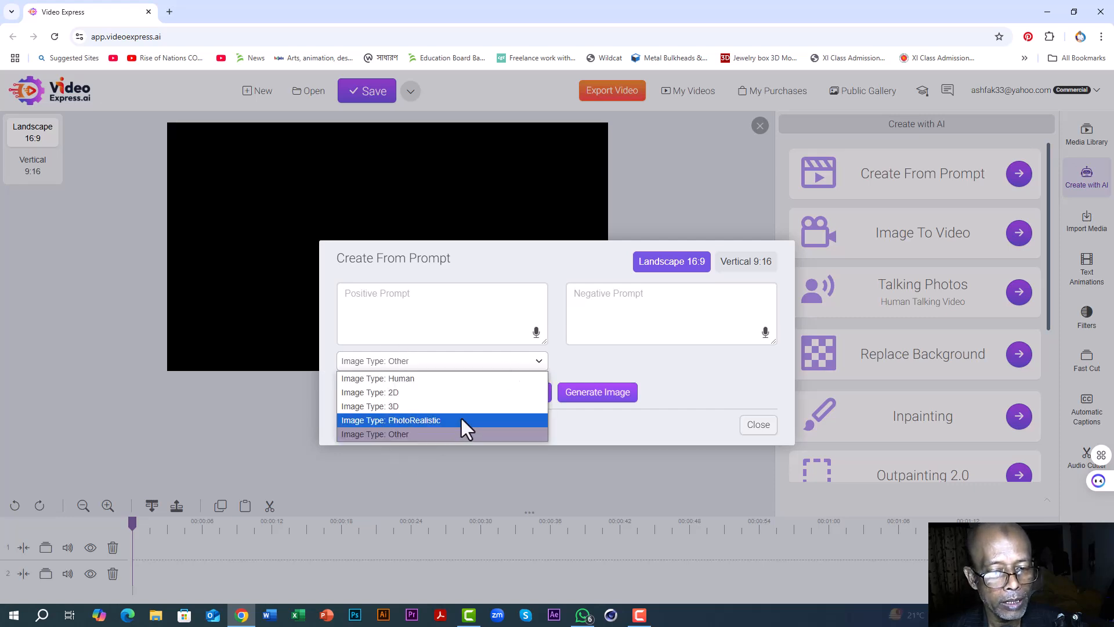
left_click(396, 381)
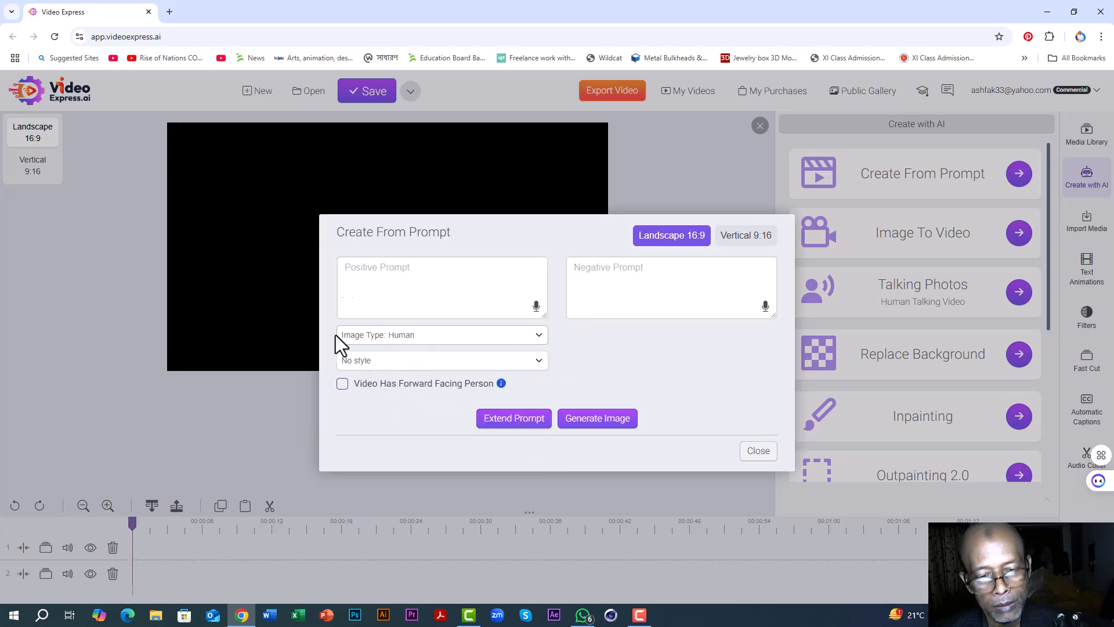
left_click(536, 360)
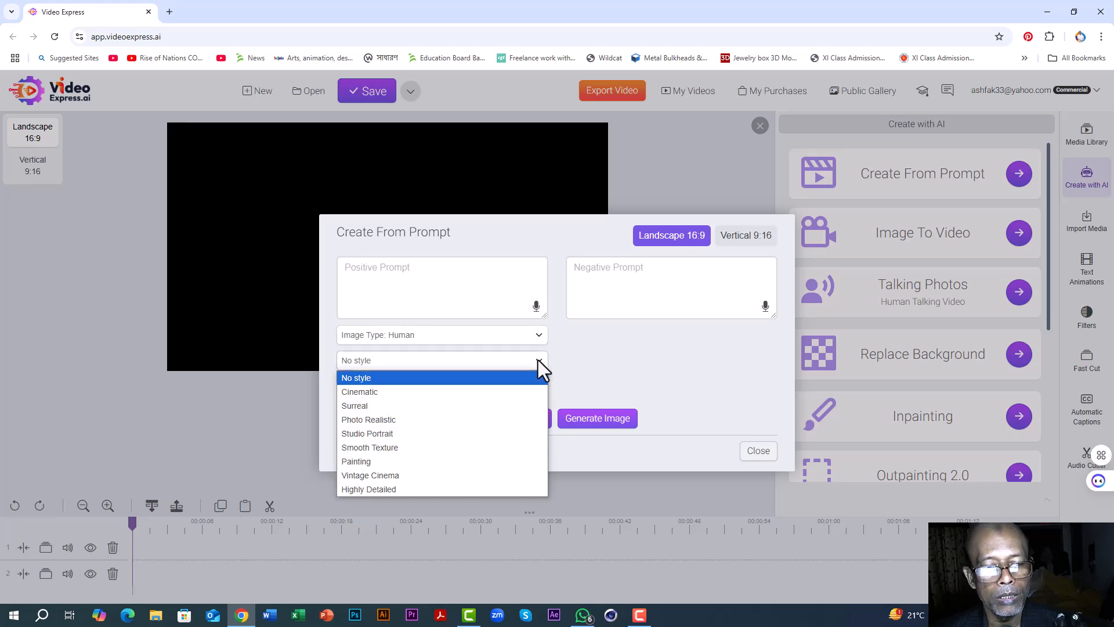
left_click(377, 419)
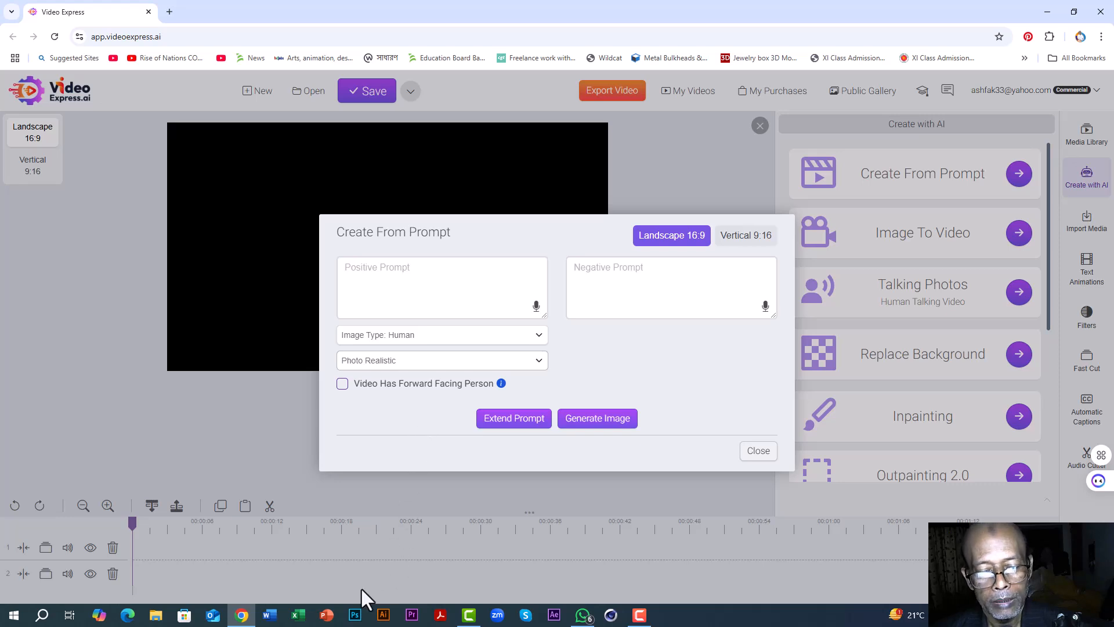
Step: Copy the two-line glamour belly dancer image prompt request from the New Text Document file on the desktop in Notepad
left_click(1048, 12)
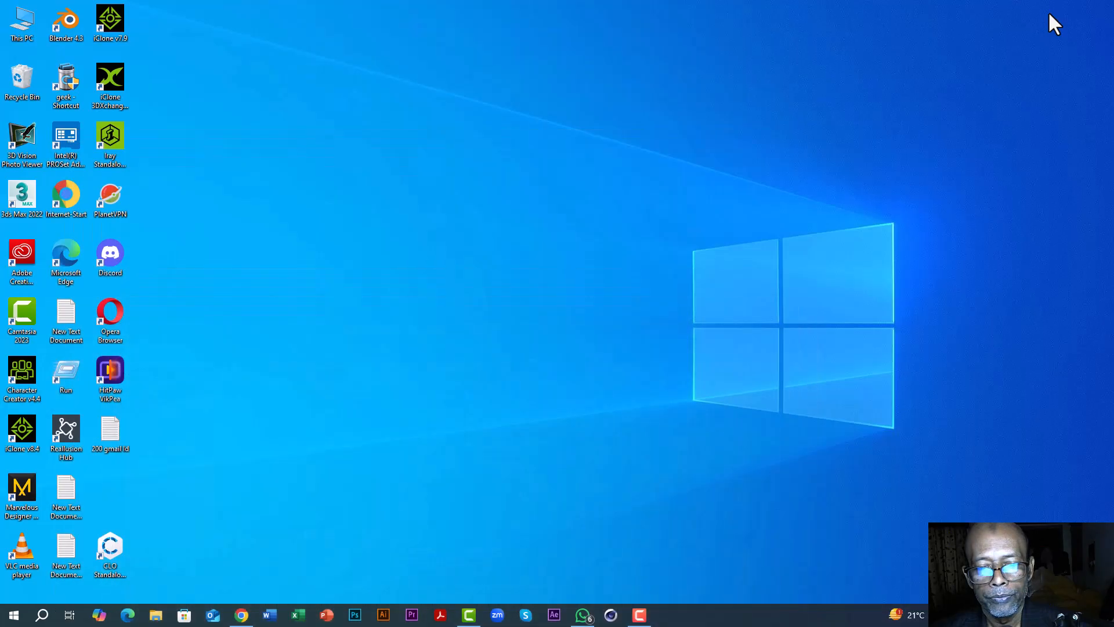
left_click(61, 308)
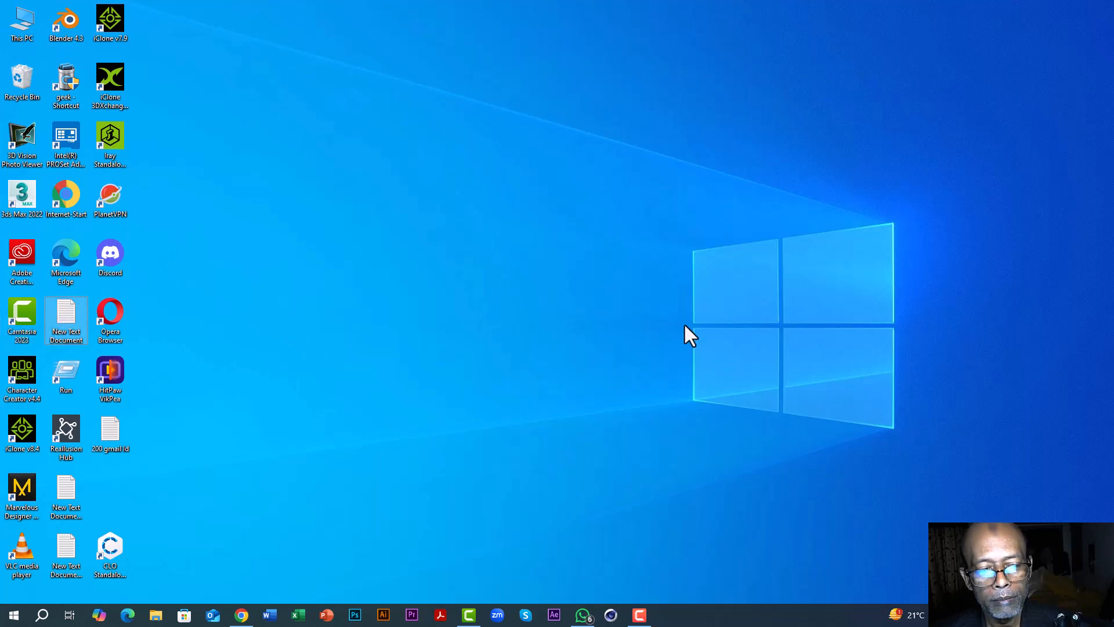
double_click(67, 309)
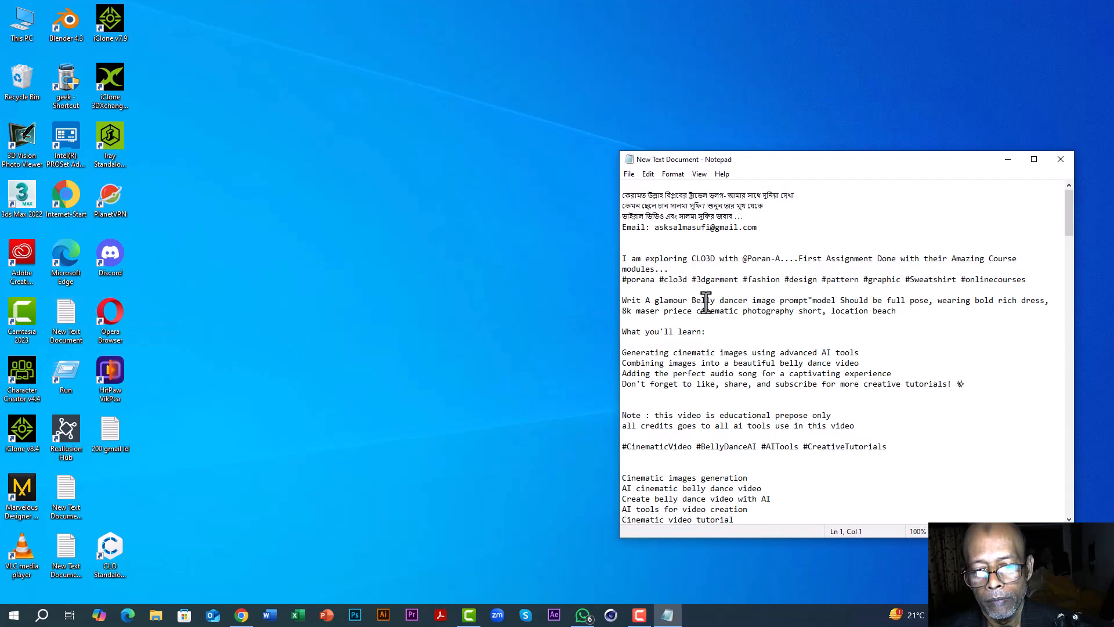
scroll(704, 266, "down", 2)
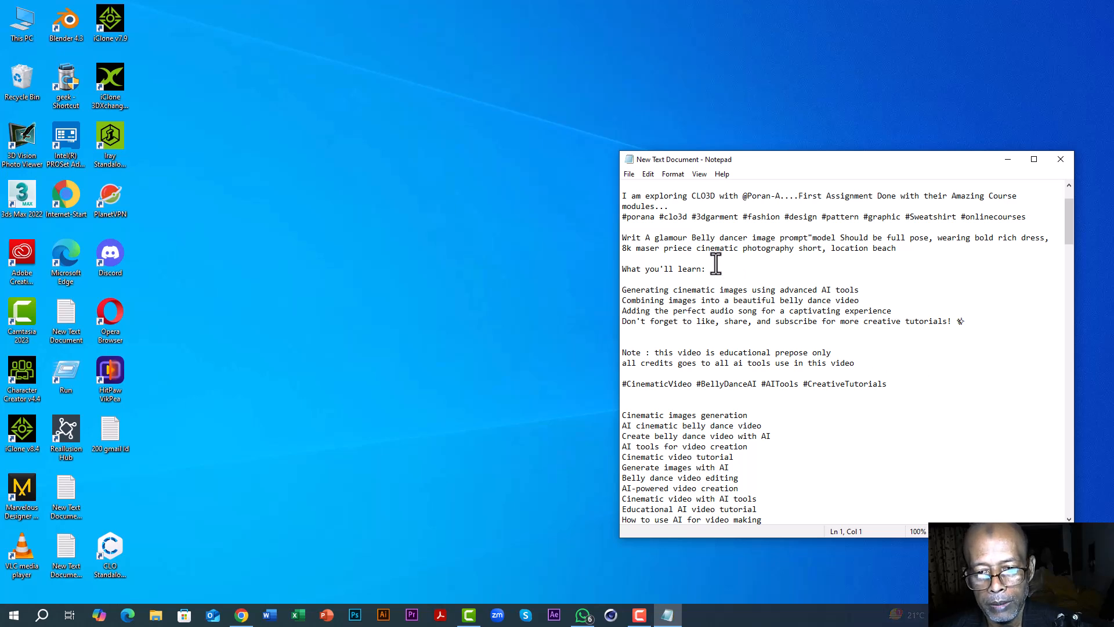
left_click_drag(620, 237, 891, 250)
right_click(854, 236)
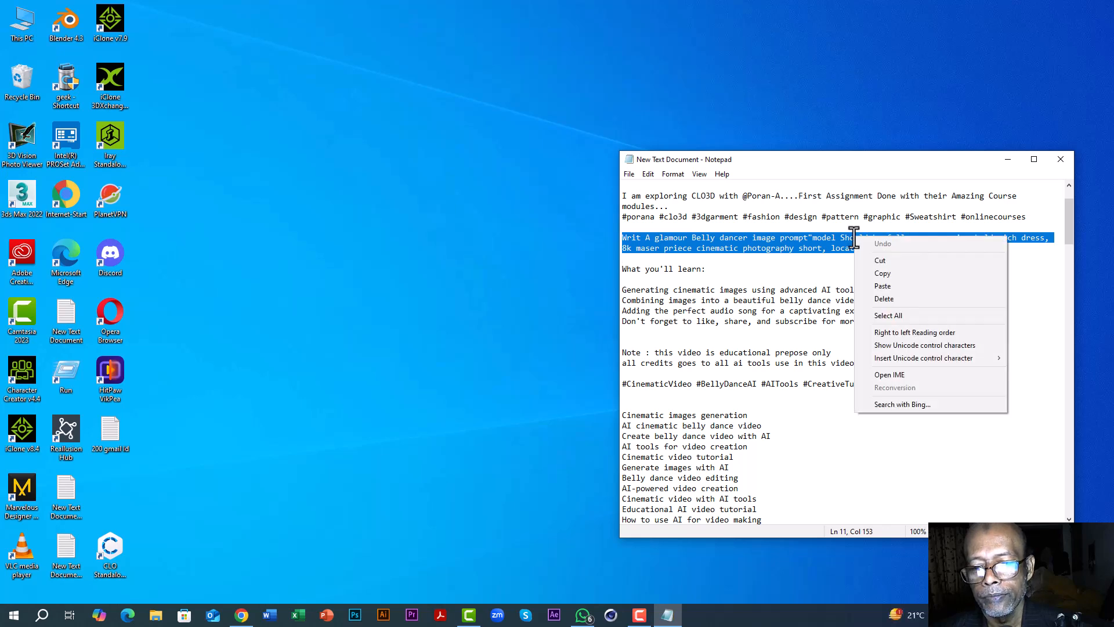
left_click(886, 273)
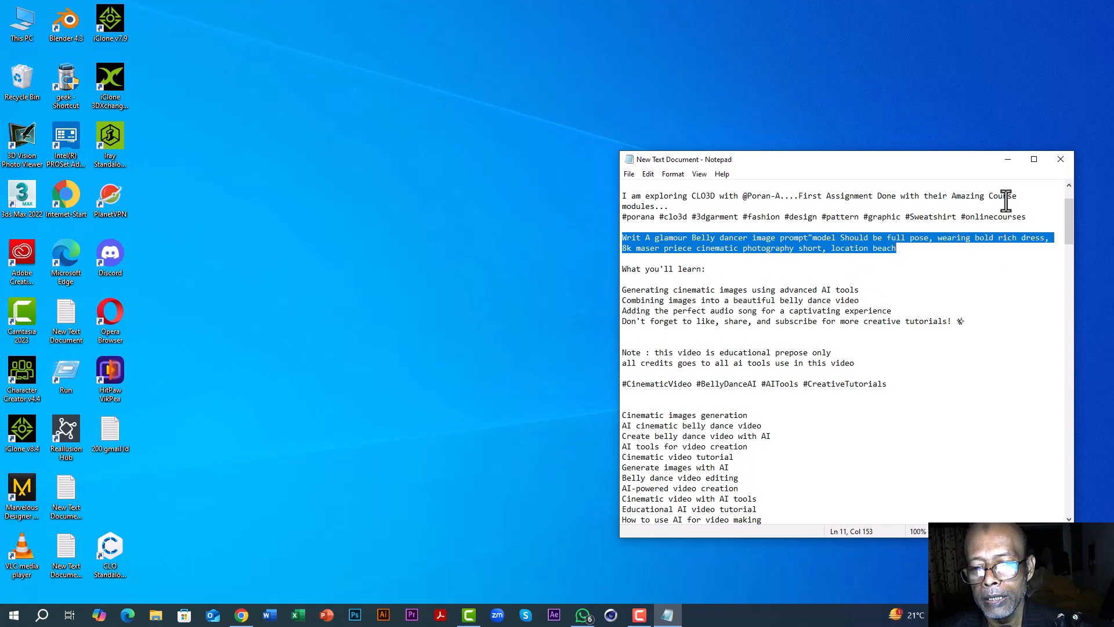
left_click(1007, 159)
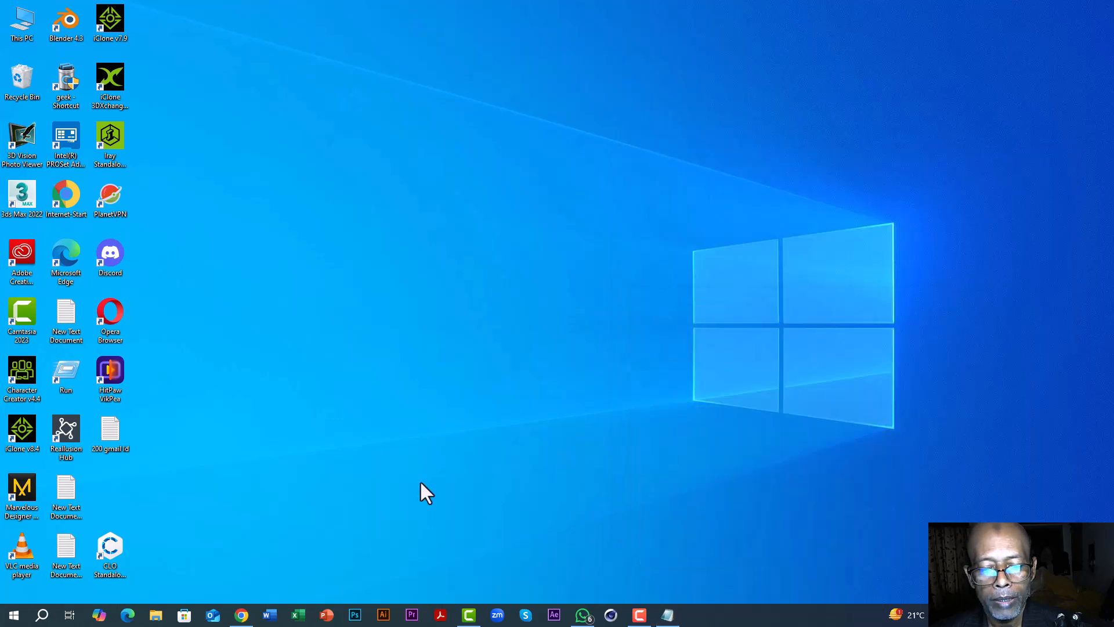
Step: Switch back to Chrome and open chatgpt.com in a new tab
left_click(241, 615)
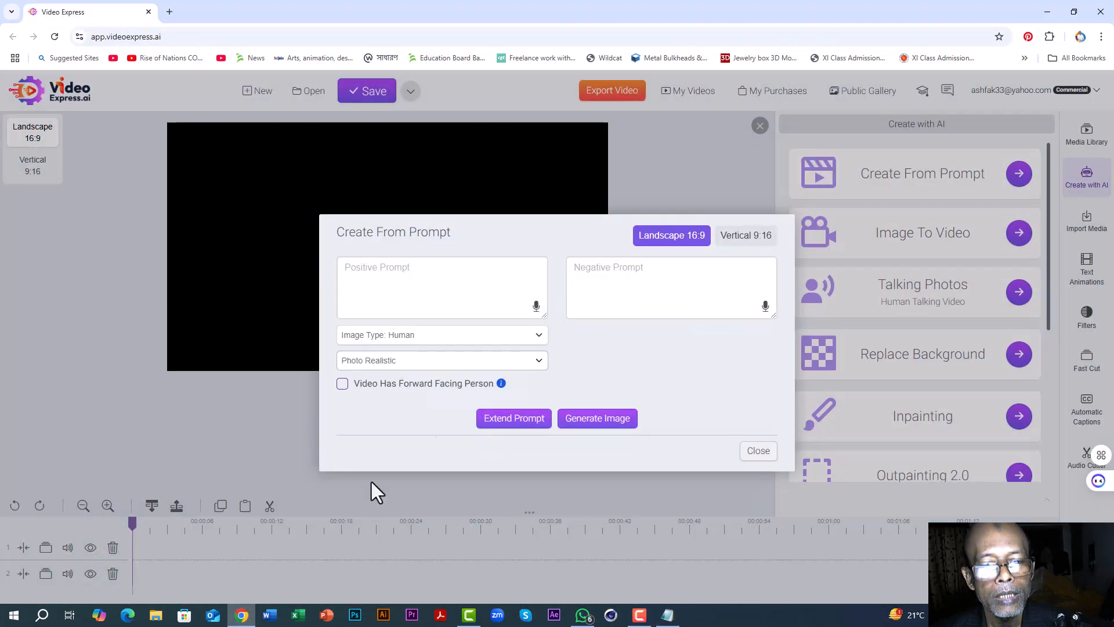
left_click(169, 12)
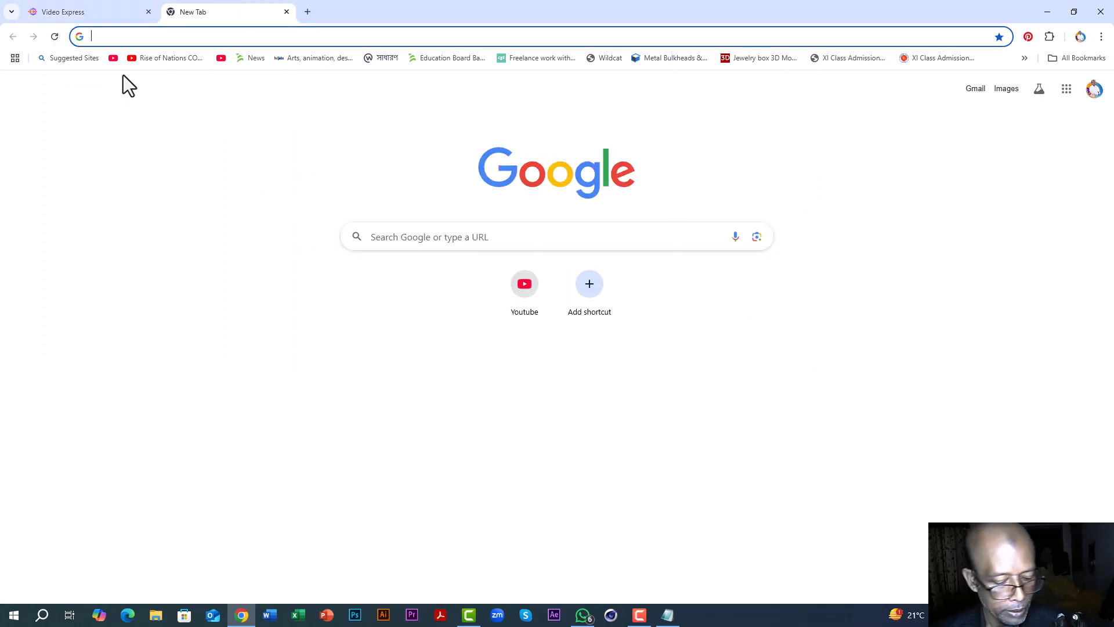
type("chatgpt.com")
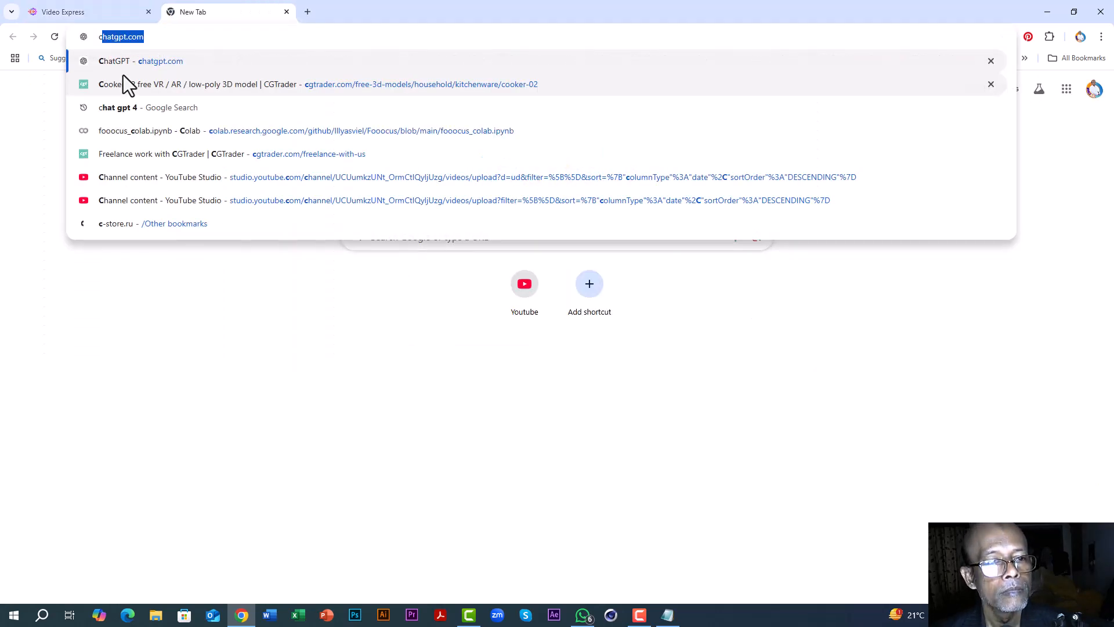
key("Return")
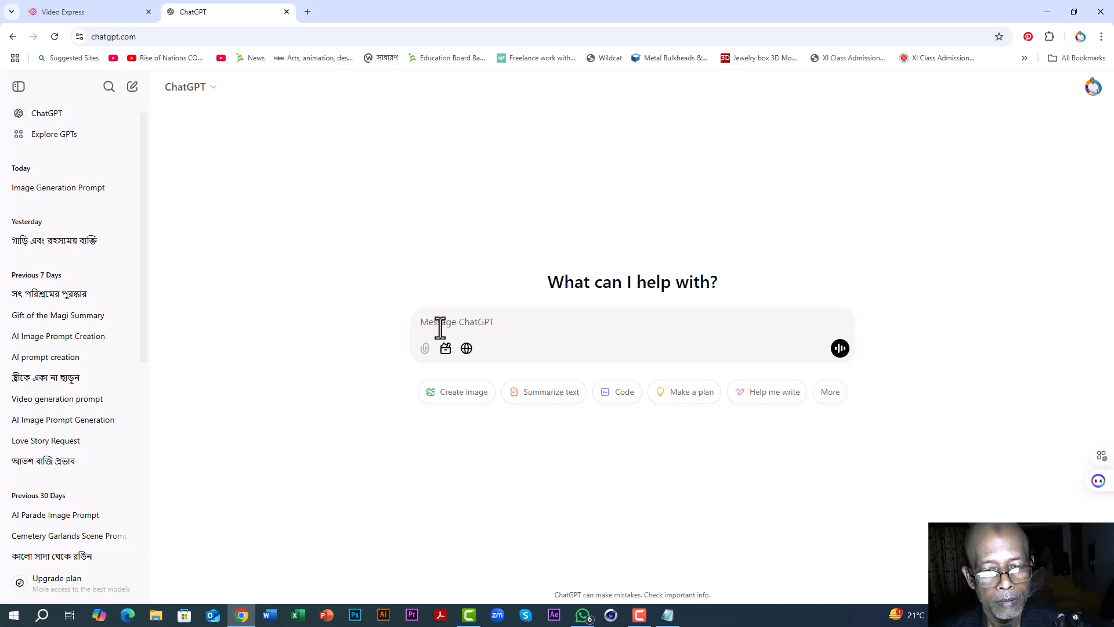
Step: Paste the copied belly dancer prompt request into the ChatGPT message and send it
right_click(433, 319)
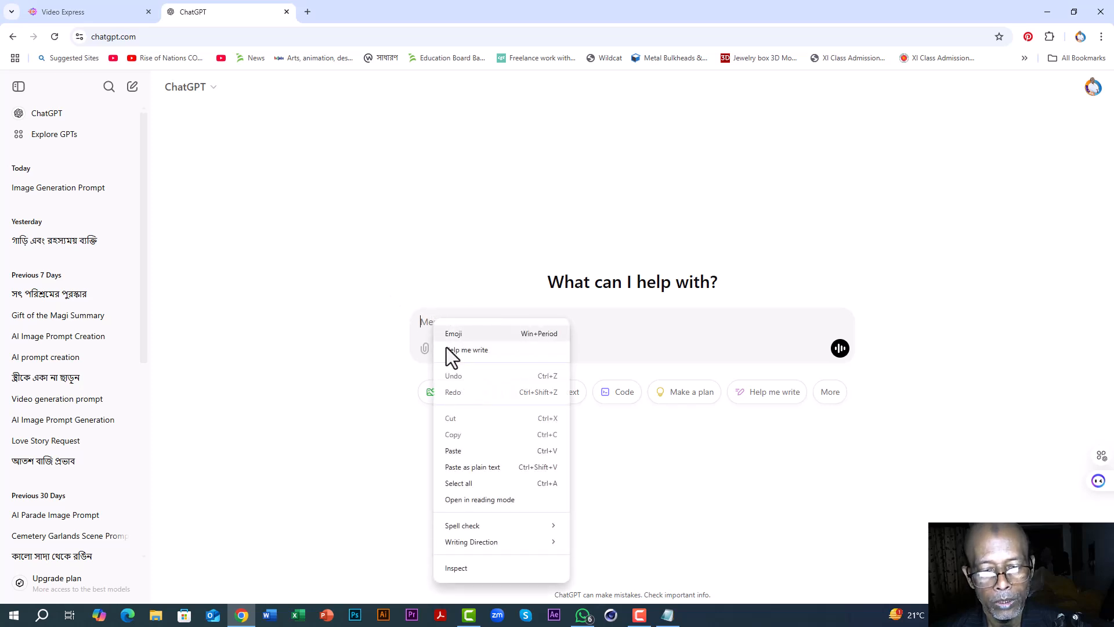
left_click(455, 452)
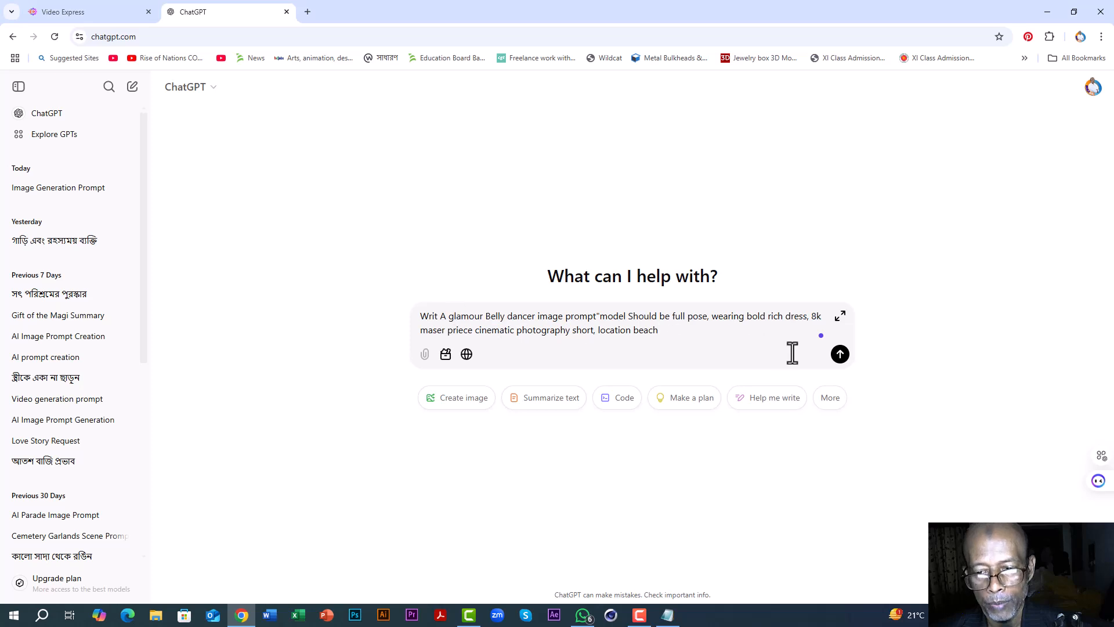
left_click(839, 355)
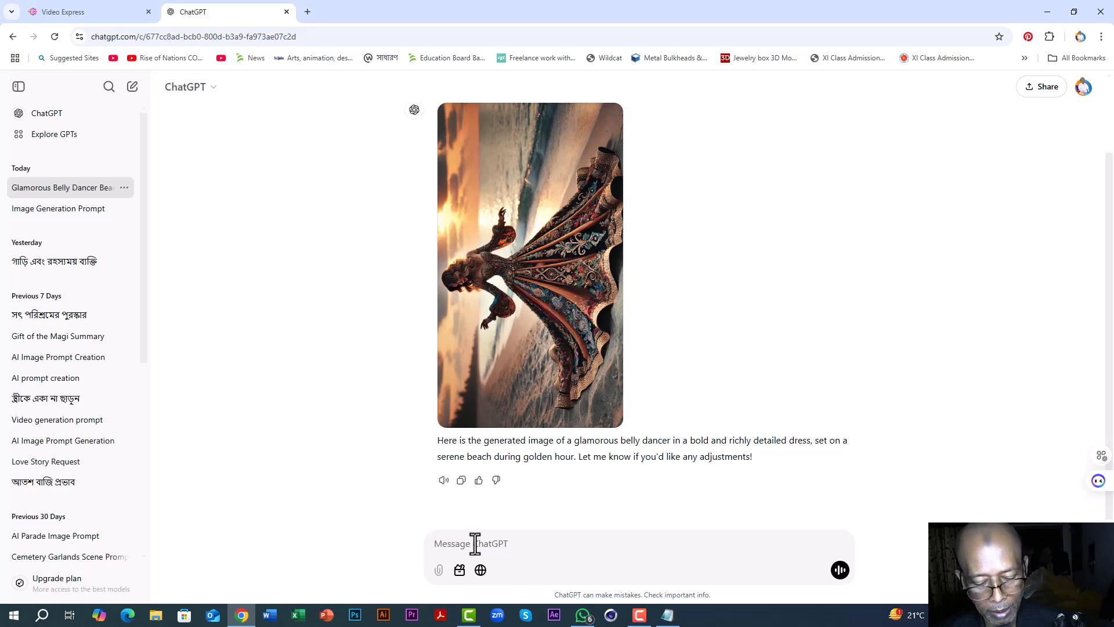
Step: Send ChatGPT the follow-up message "just give me a prompt only"
type("i")
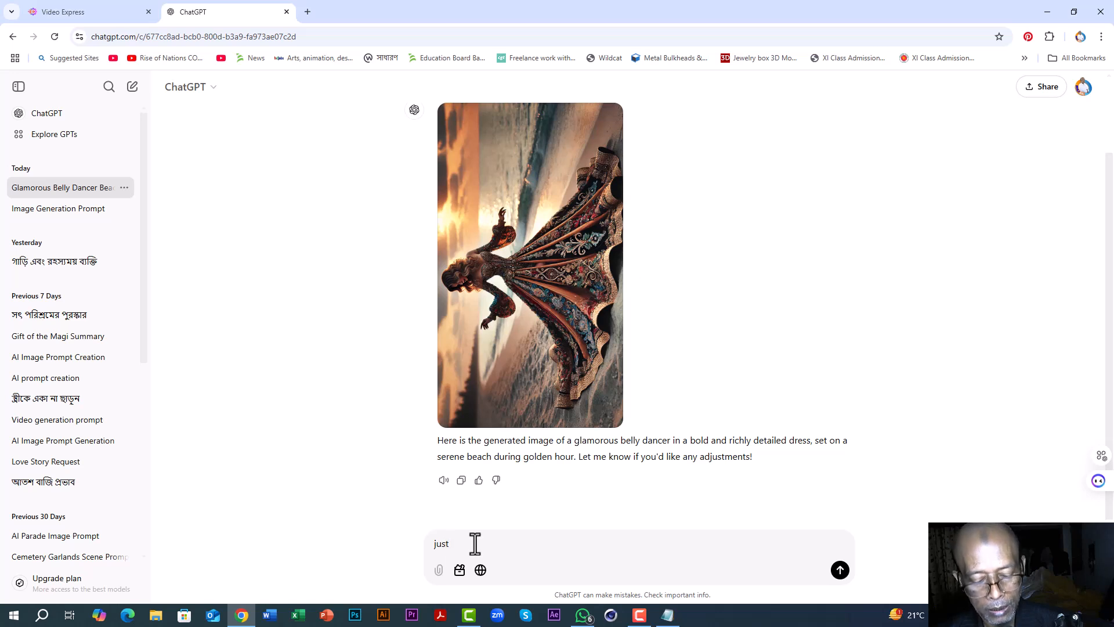
type("ust give me a")
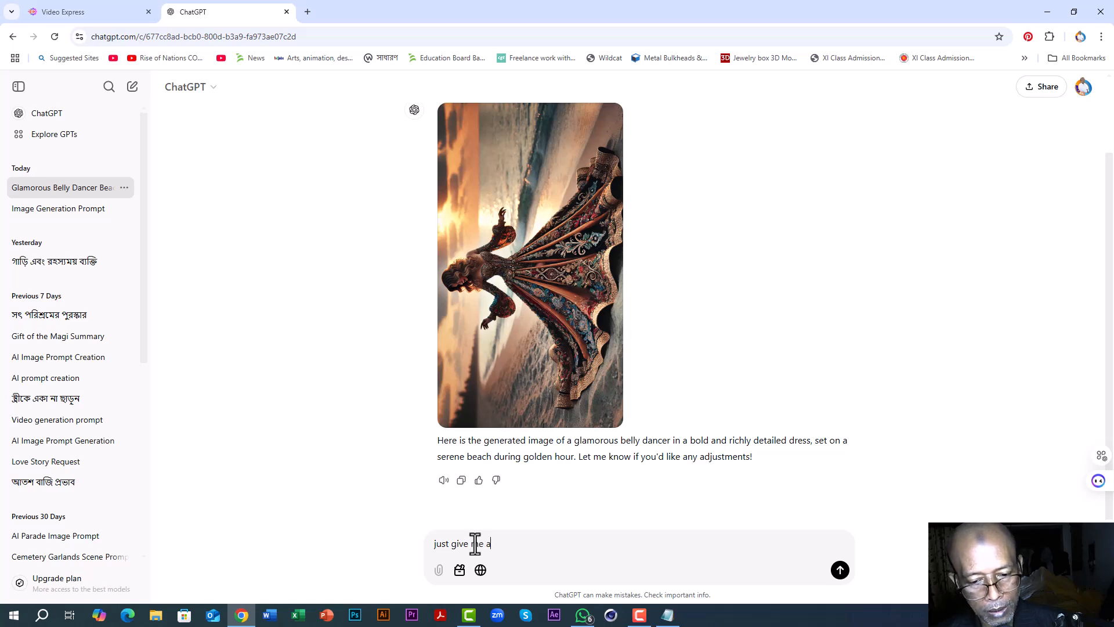
type(" prompt only")
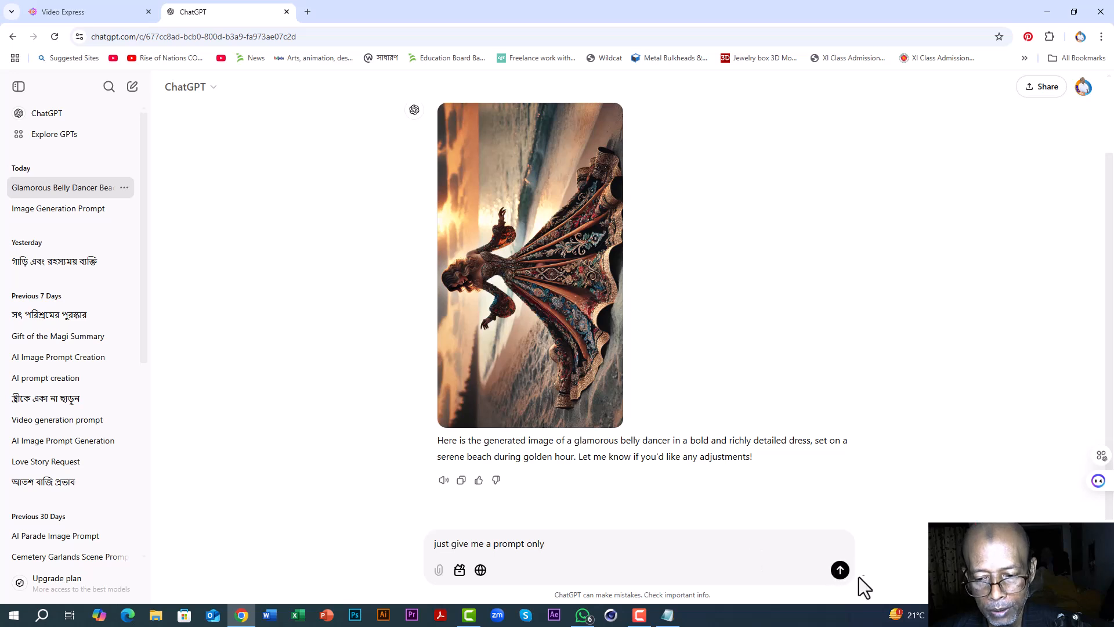
left_click(840, 572)
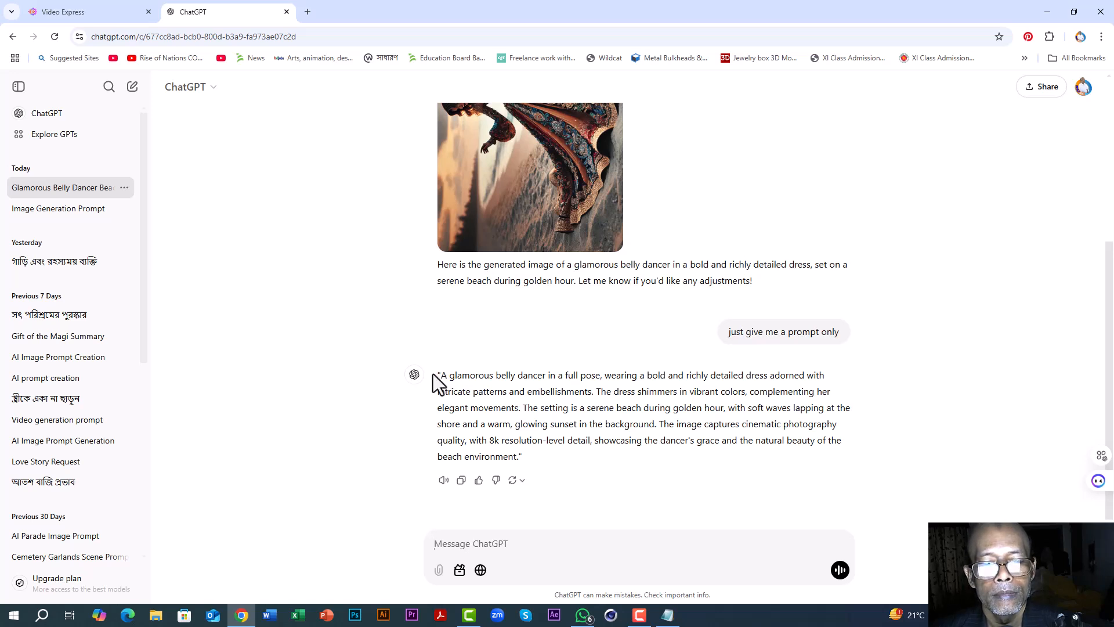
Step: Copy ChatGPT's full text reply containing the glamorous belly dancer beach prompt
left_click_drag(438, 374, 527, 448)
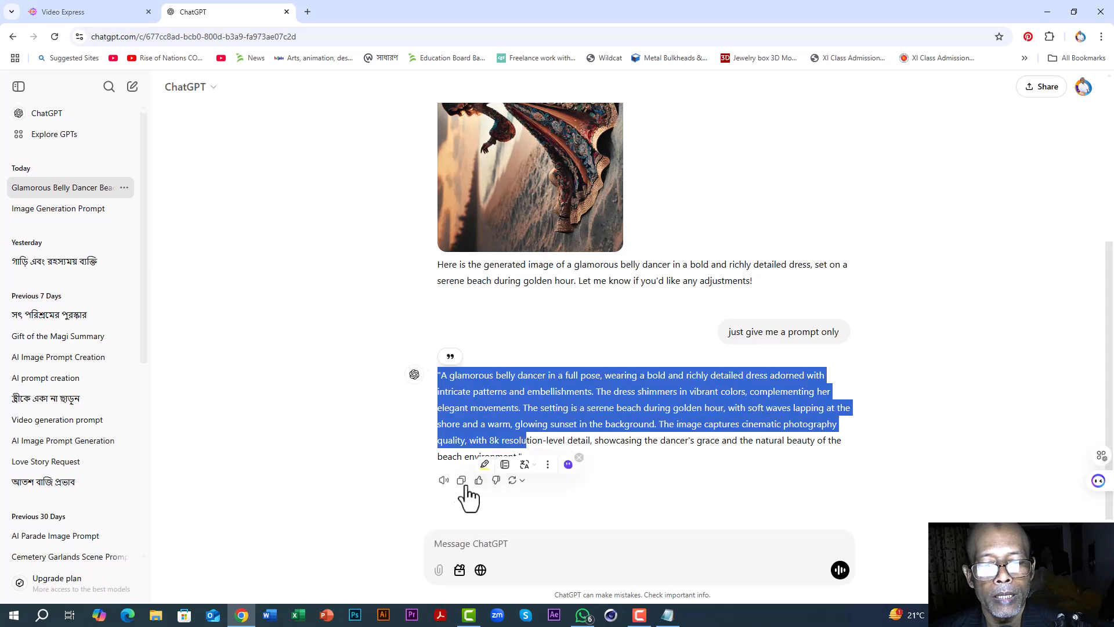
left_click(634, 490)
left_click(462, 481)
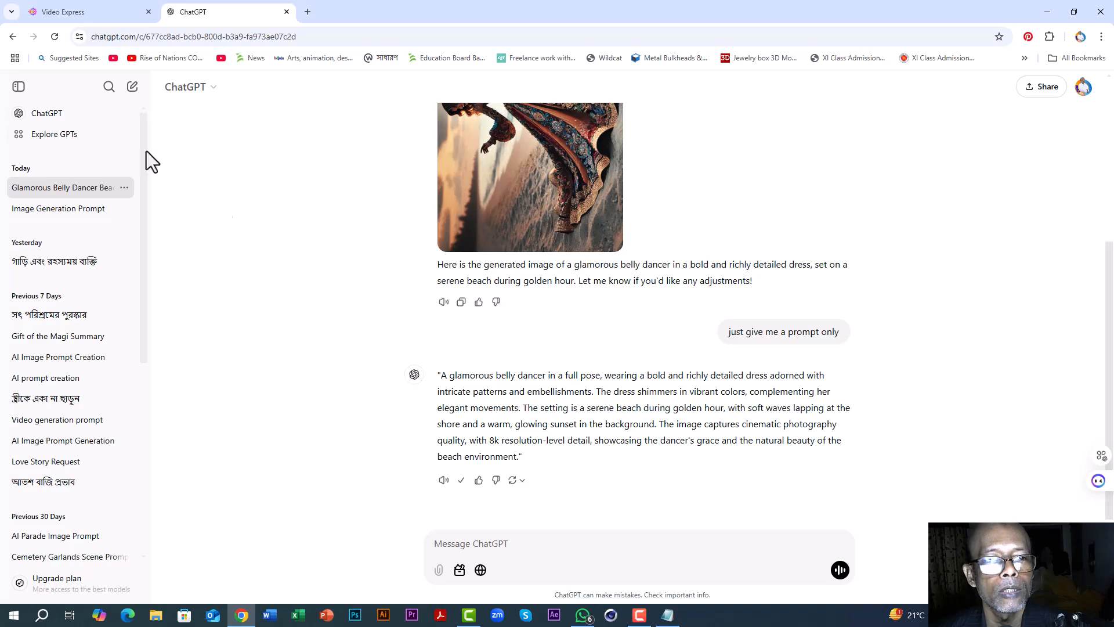
Step: Switch to Video Express, paste the copied prompt as the positive prompt and generate the image
left_click(69, 13)
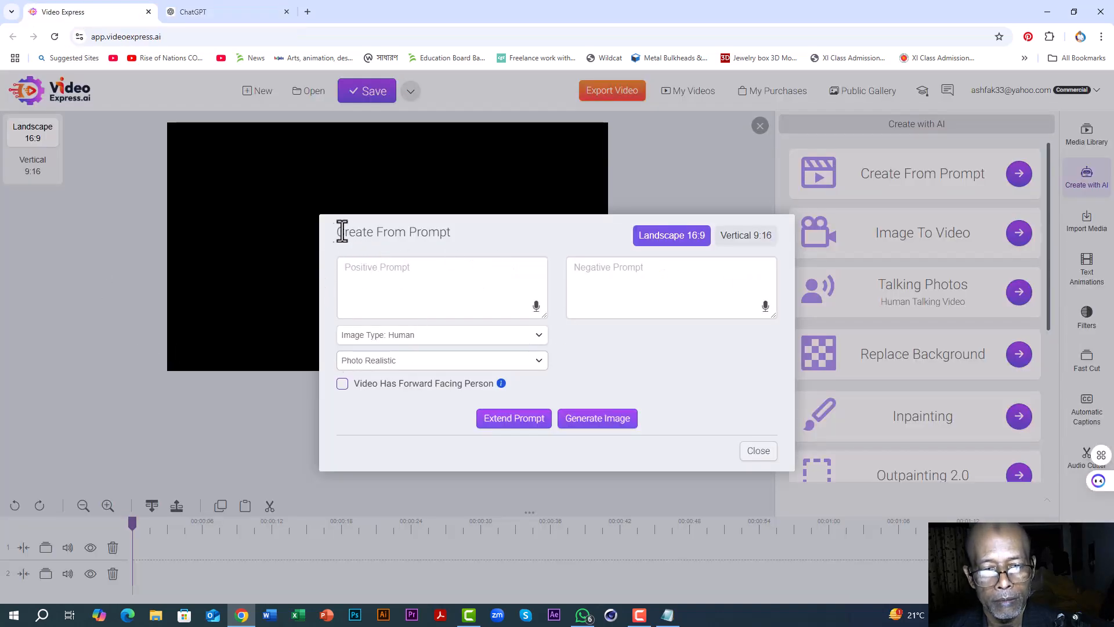
left_click(349, 271)
right_click(349, 273)
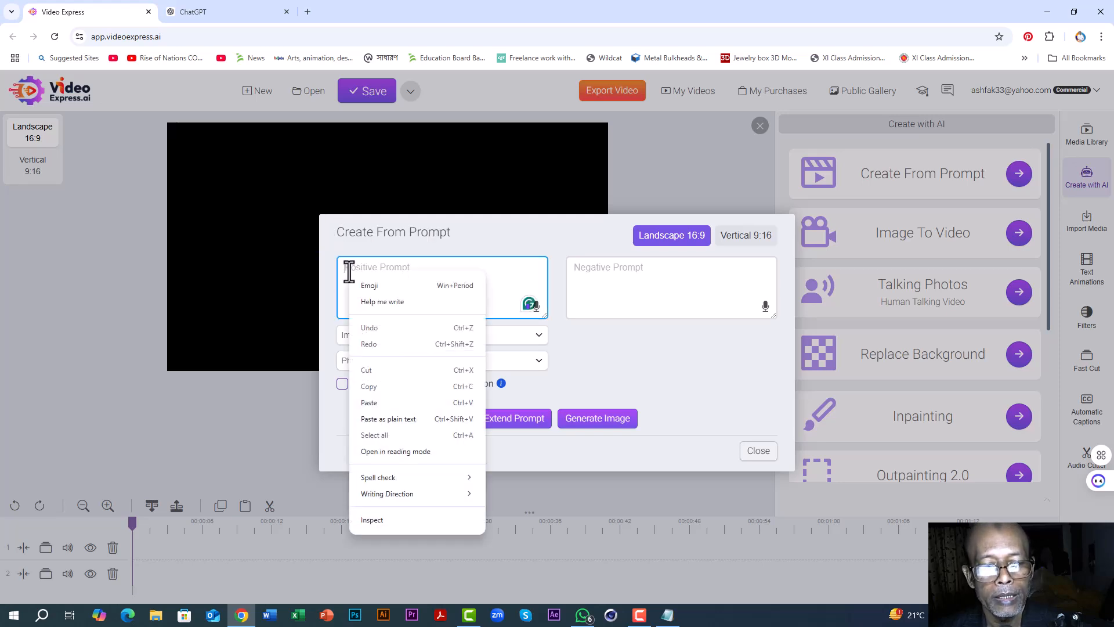
left_click(370, 404)
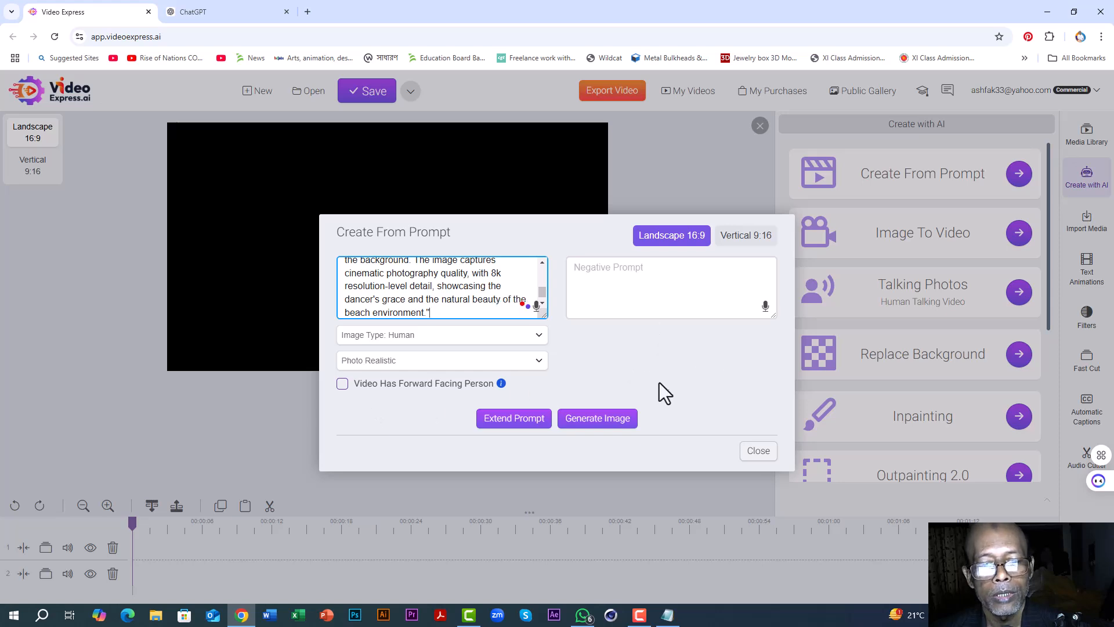
scroll(497, 284, "up", 5)
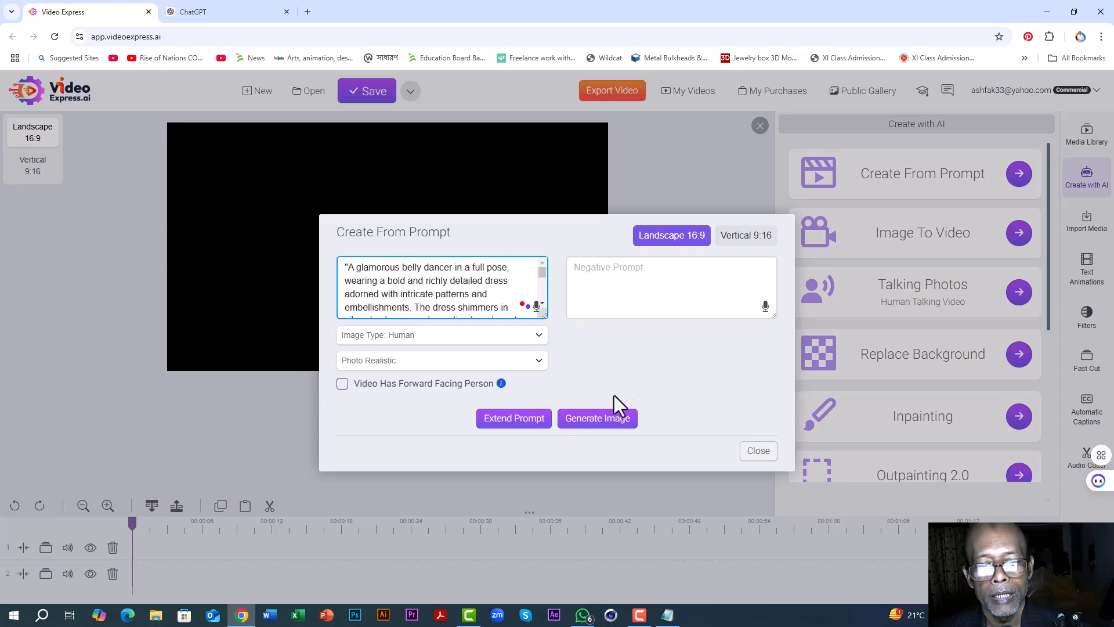
left_click(593, 422)
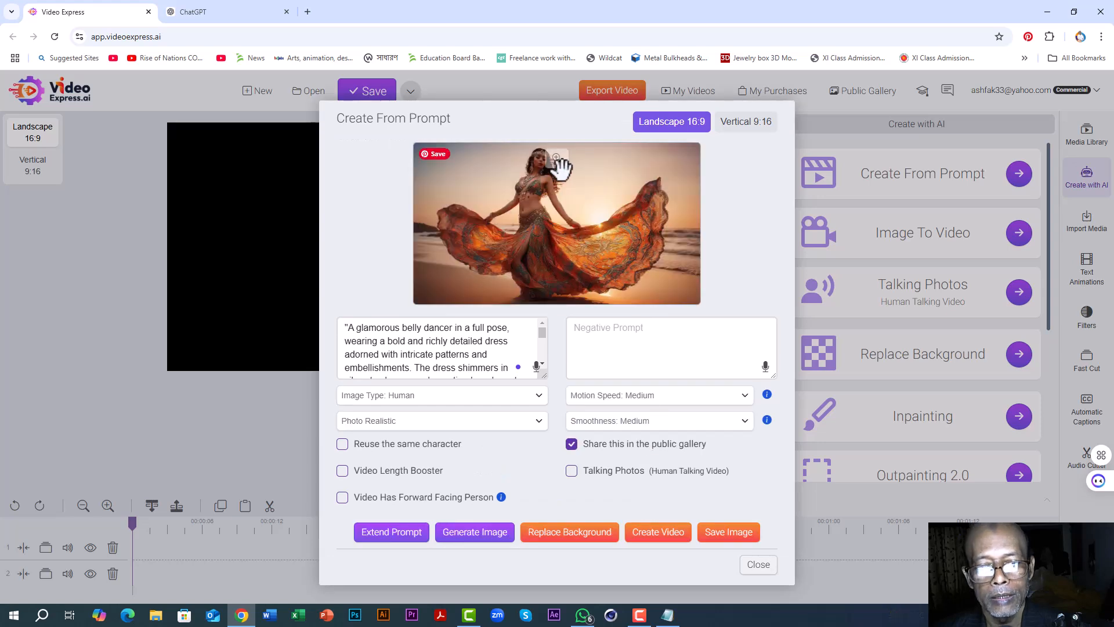
Step: Preview the generated dancer image enlarged and save it to the media library
left_click(557, 160)
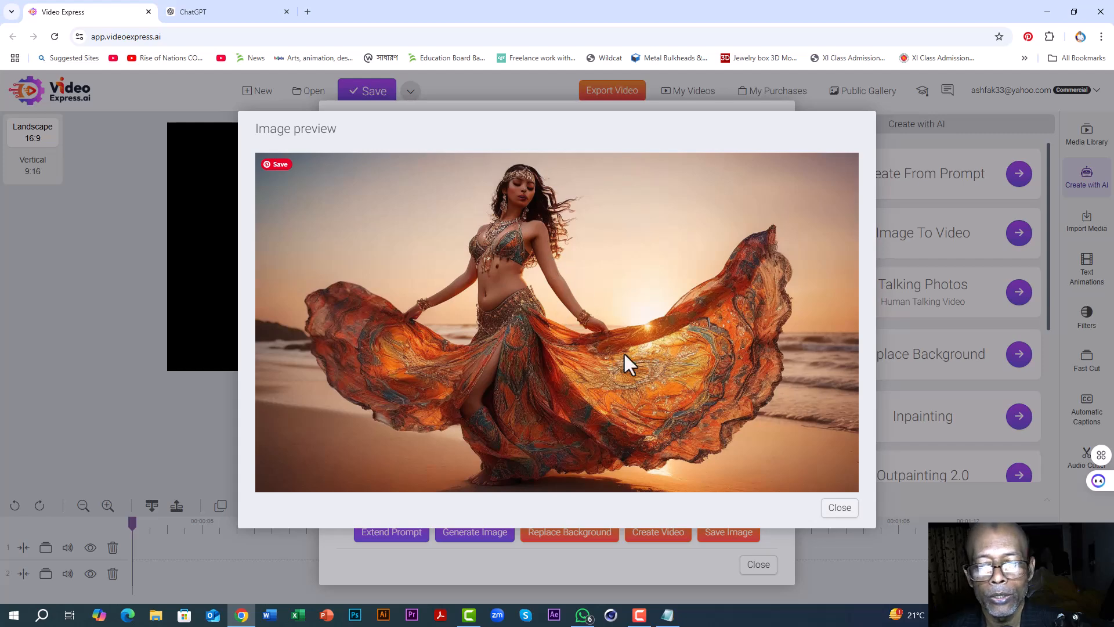
left_click(841, 509)
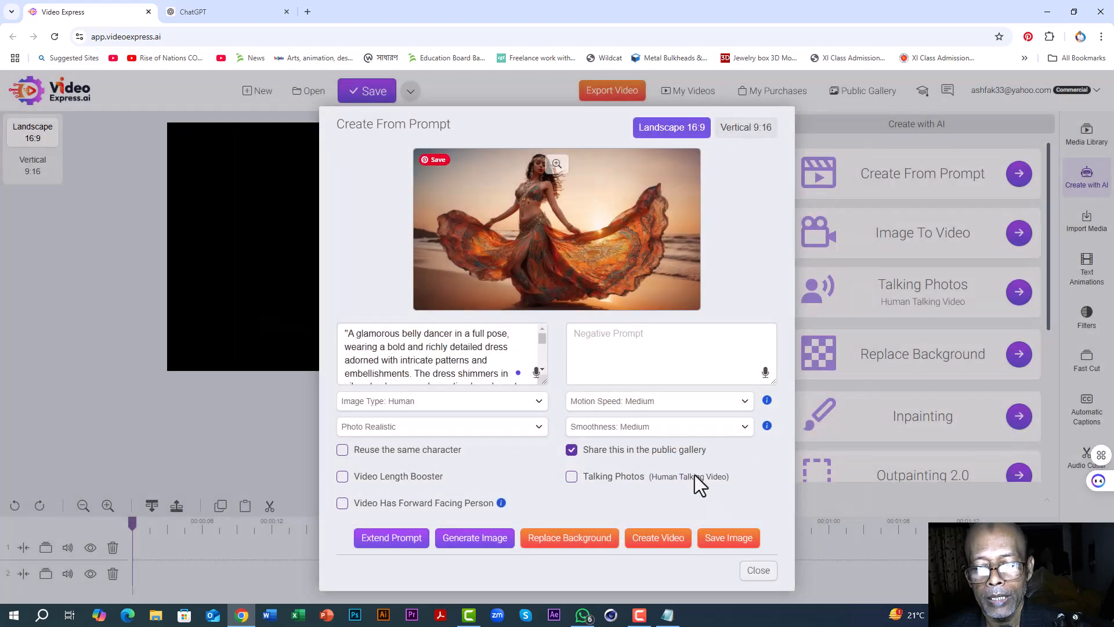
left_click(725, 544)
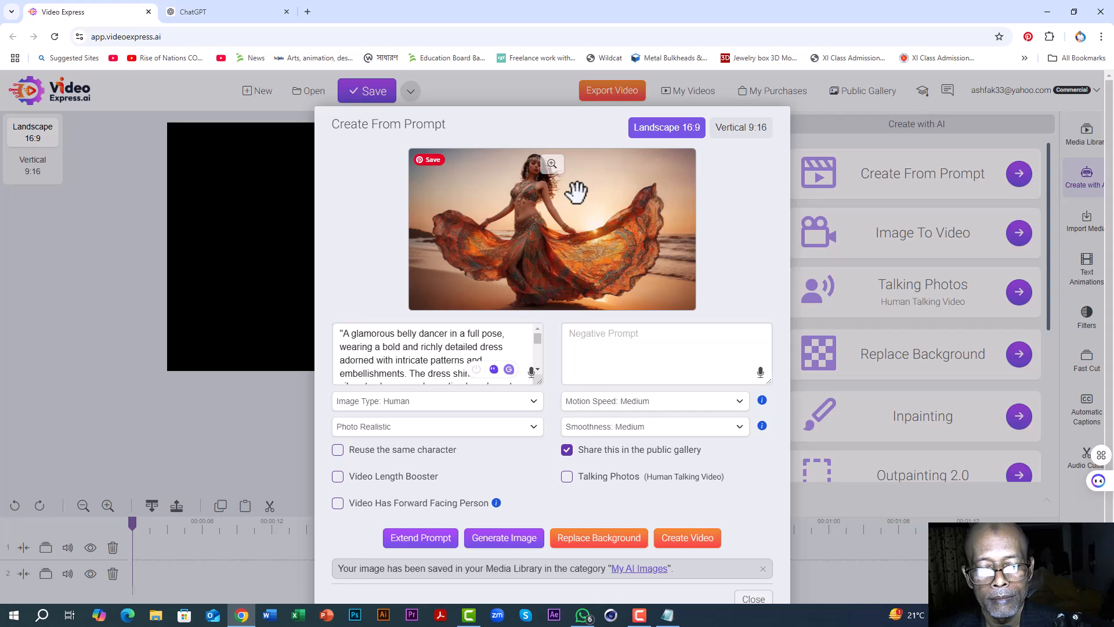
Step: Generate a second dancer image with Reuse the same character enabled, and save it to the media library after previewing it enlarged
left_click(337, 452)
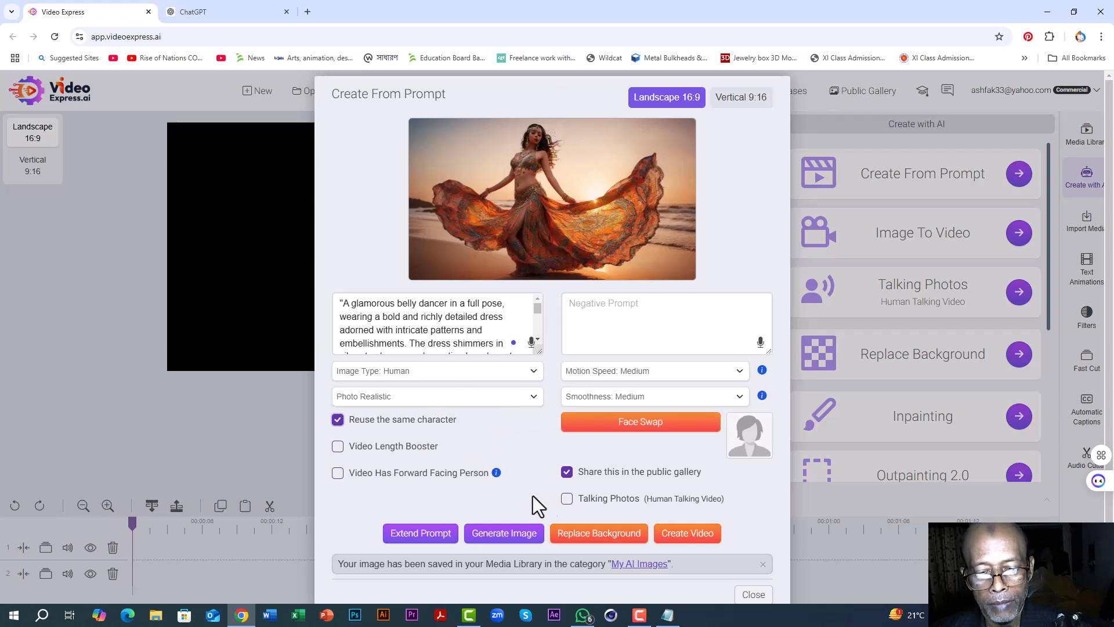
left_click(498, 537)
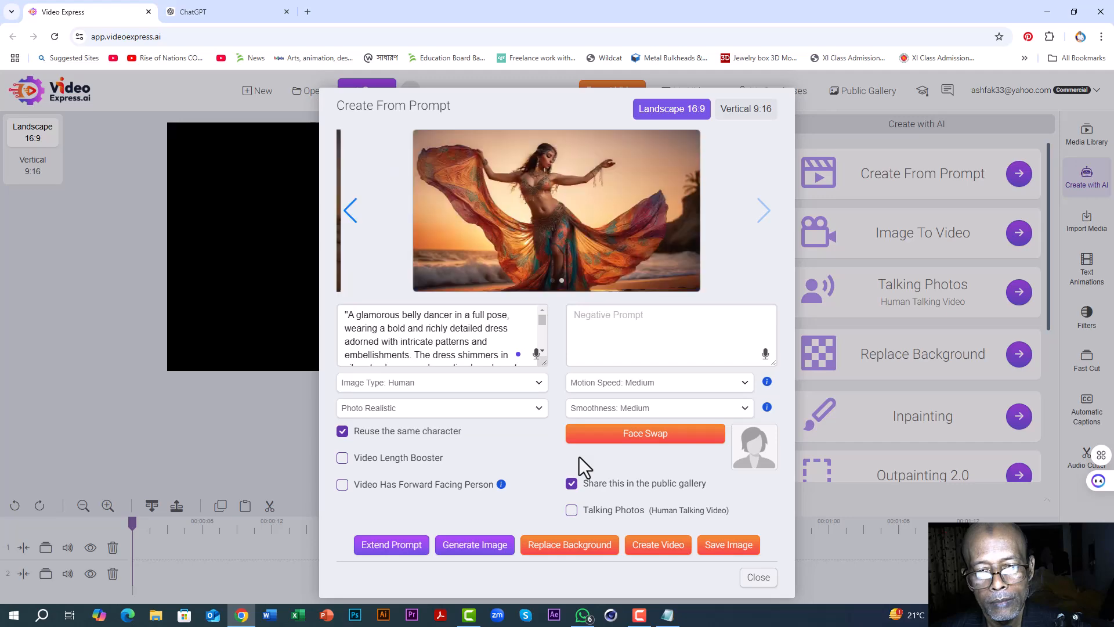
left_click(558, 155)
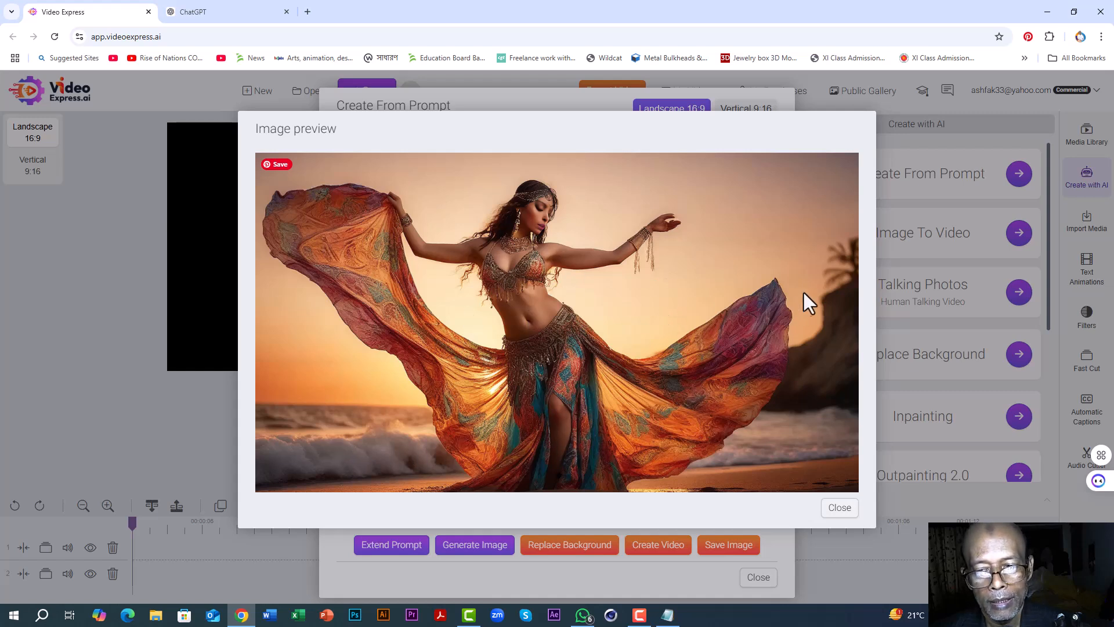
left_click(840, 510)
left_click(724, 554)
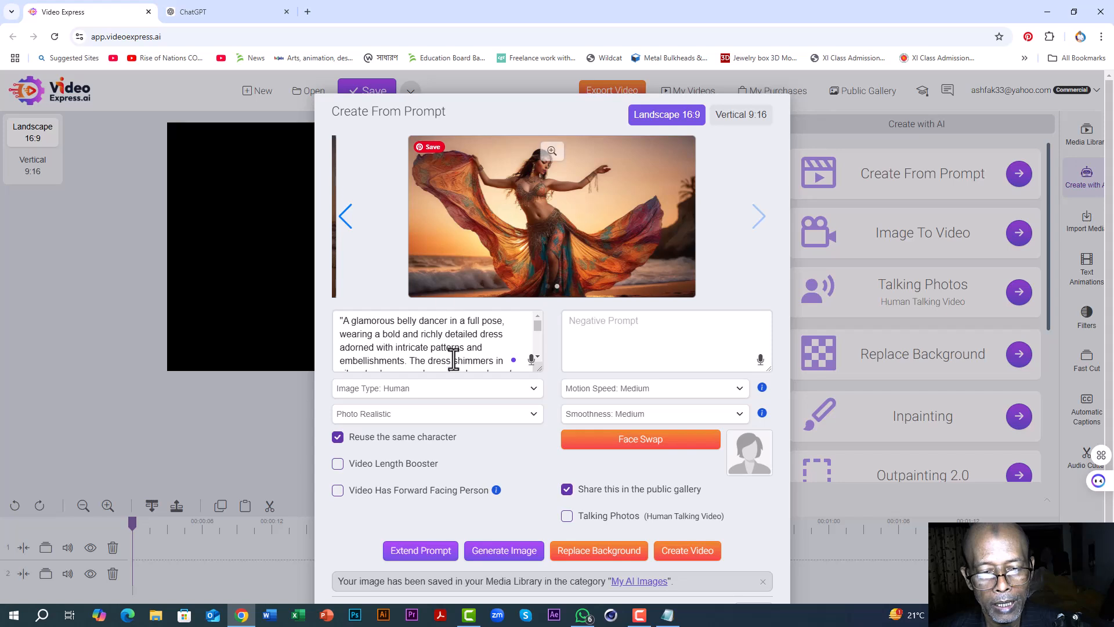
Step: Generate a third dancer image with the same prompt and settings, and save it to the media library after an enlarged preview
left_click(498, 553)
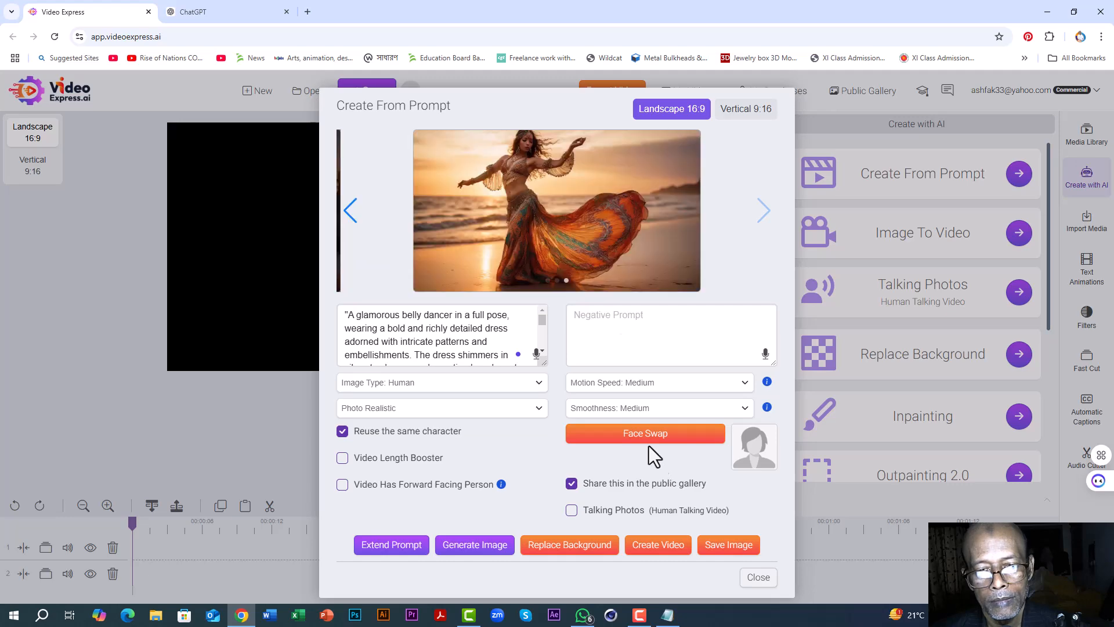
left_click(546, 148)
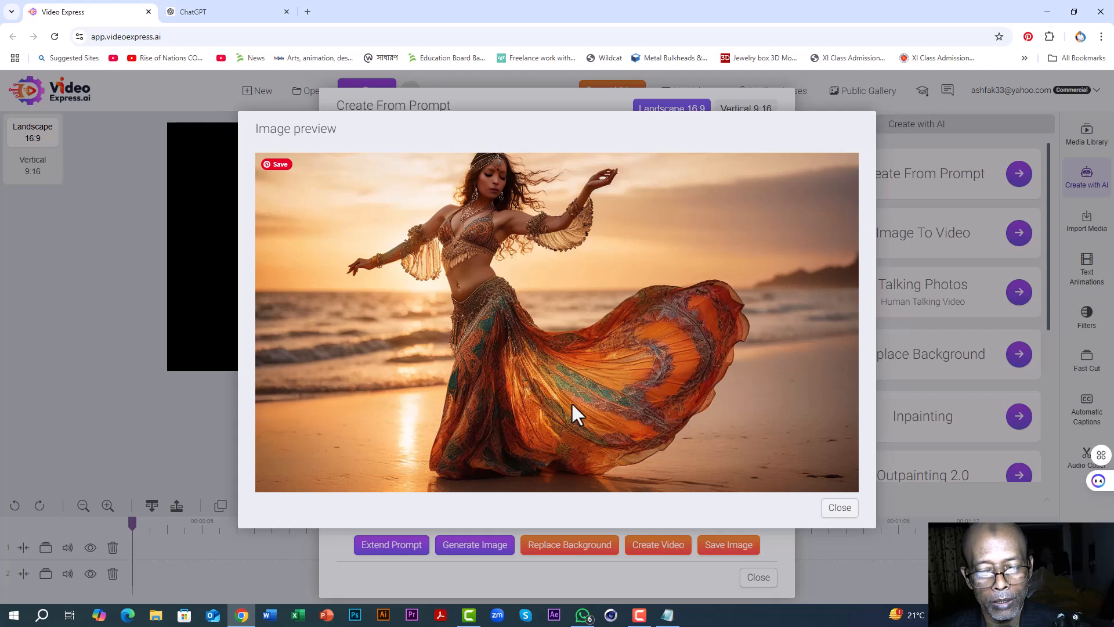
left_click(836, 509)
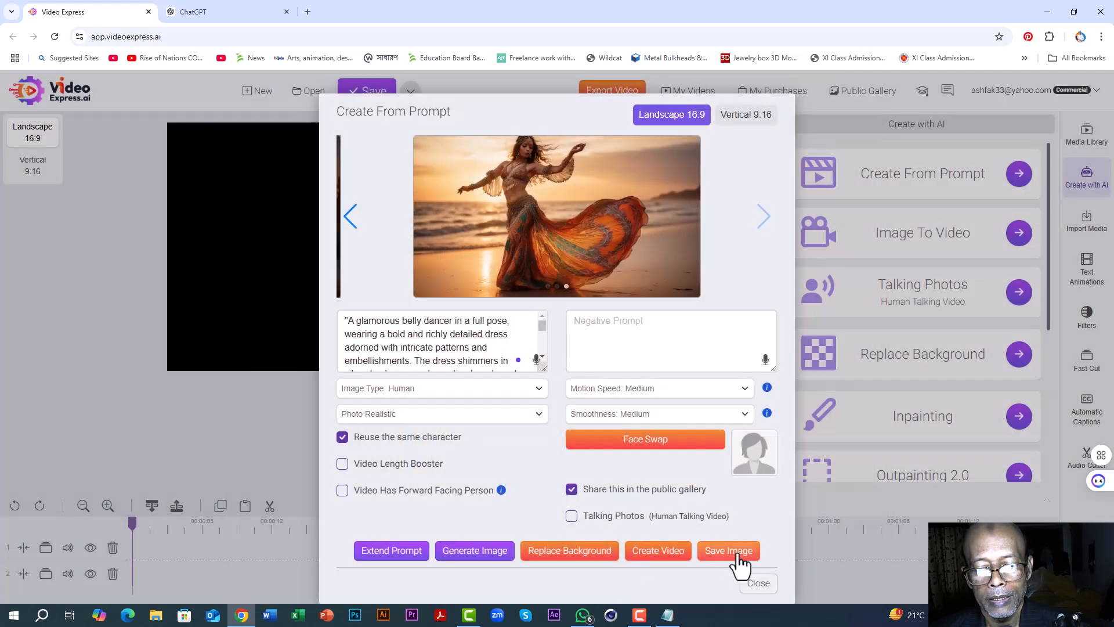
left_click(727, 551)
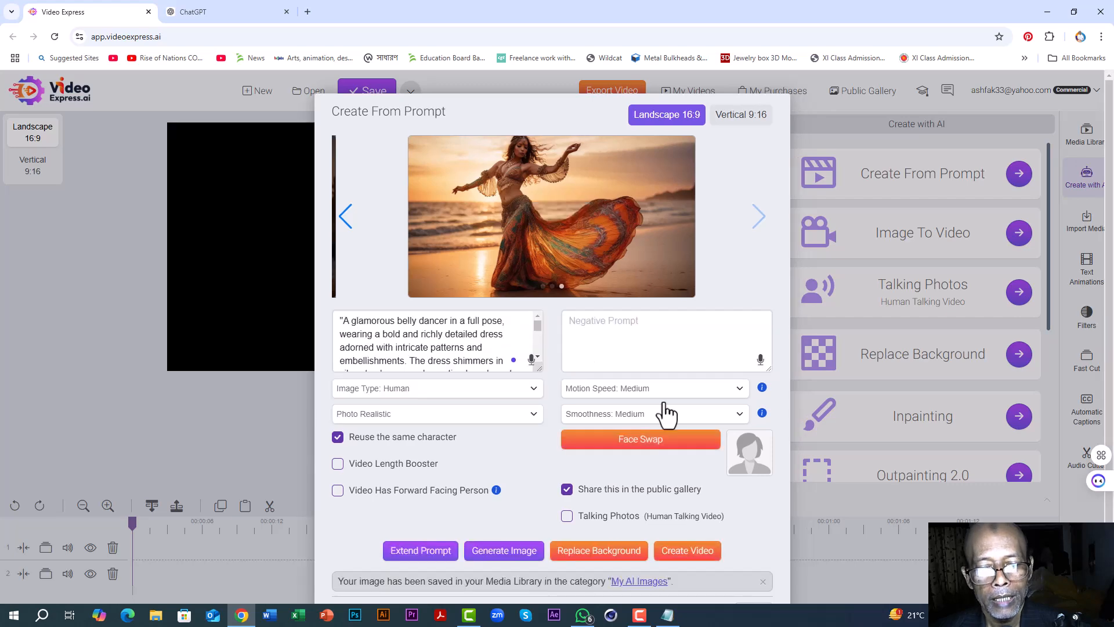
Step: Compare the three generated dancer images for character consistency, enlarging the third one and checking them against the positive prompt
left_click(346, 227)
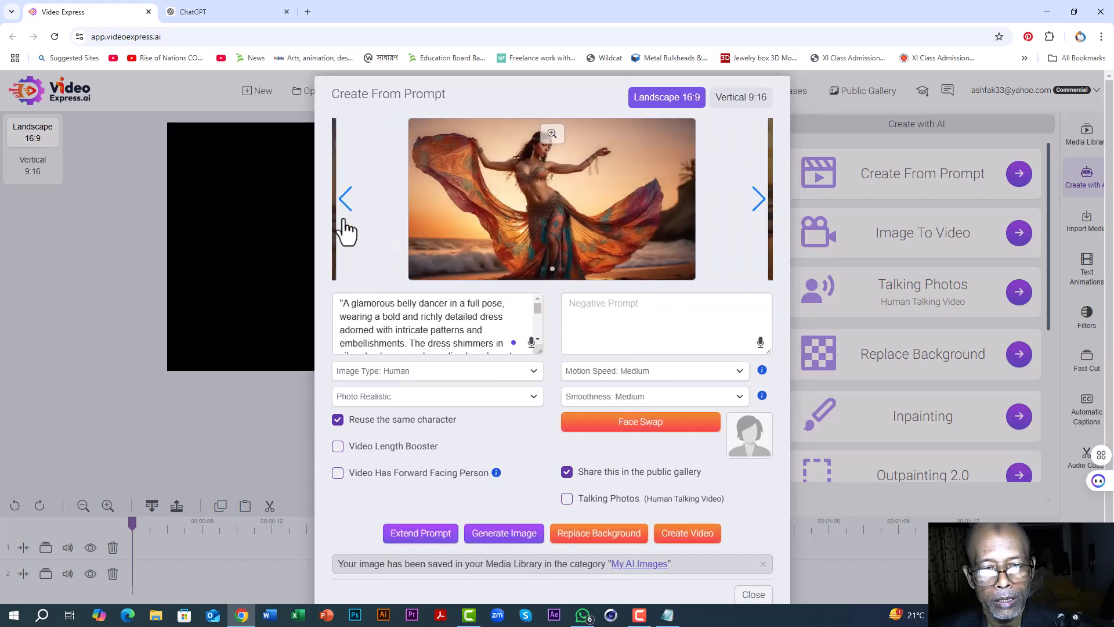
left_click(349, 223)
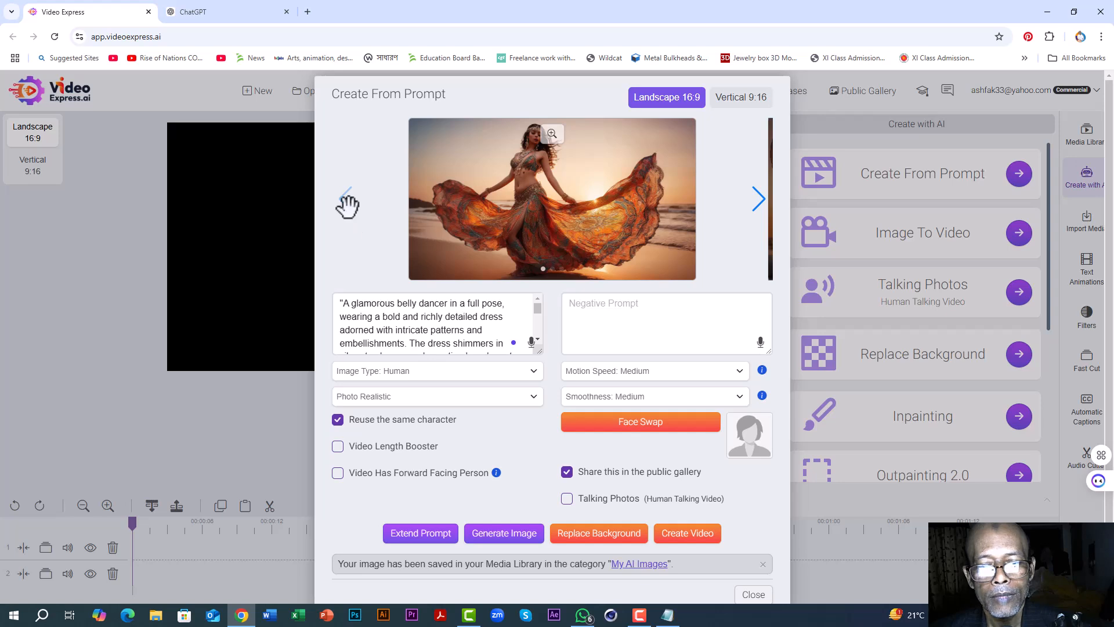
left_click(758, 202)
left_click(758, 202)
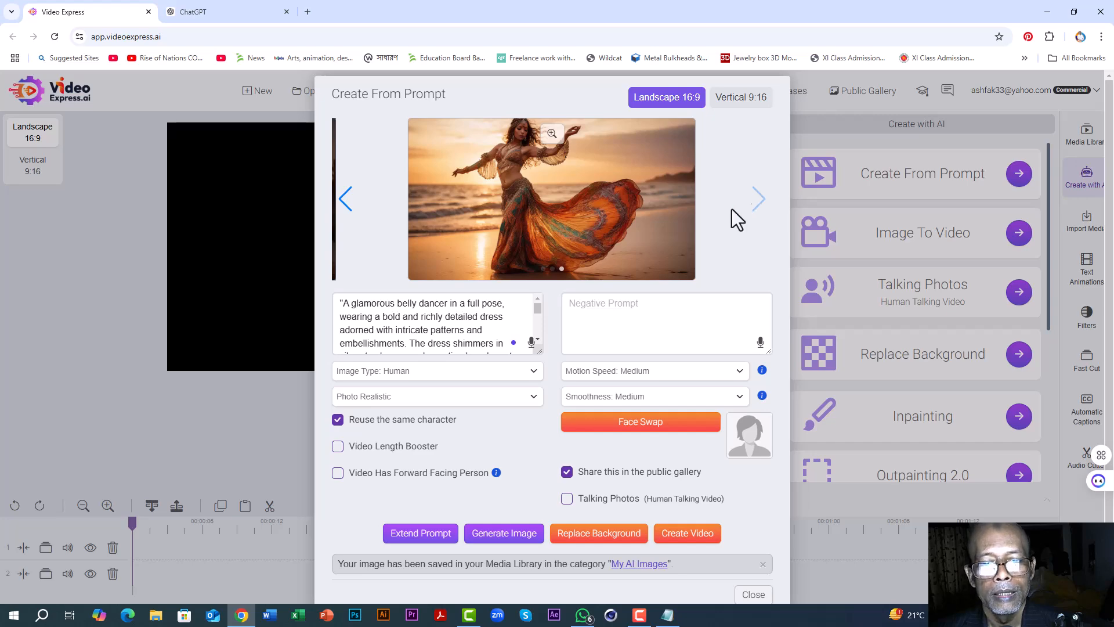
left_click(345, 199)
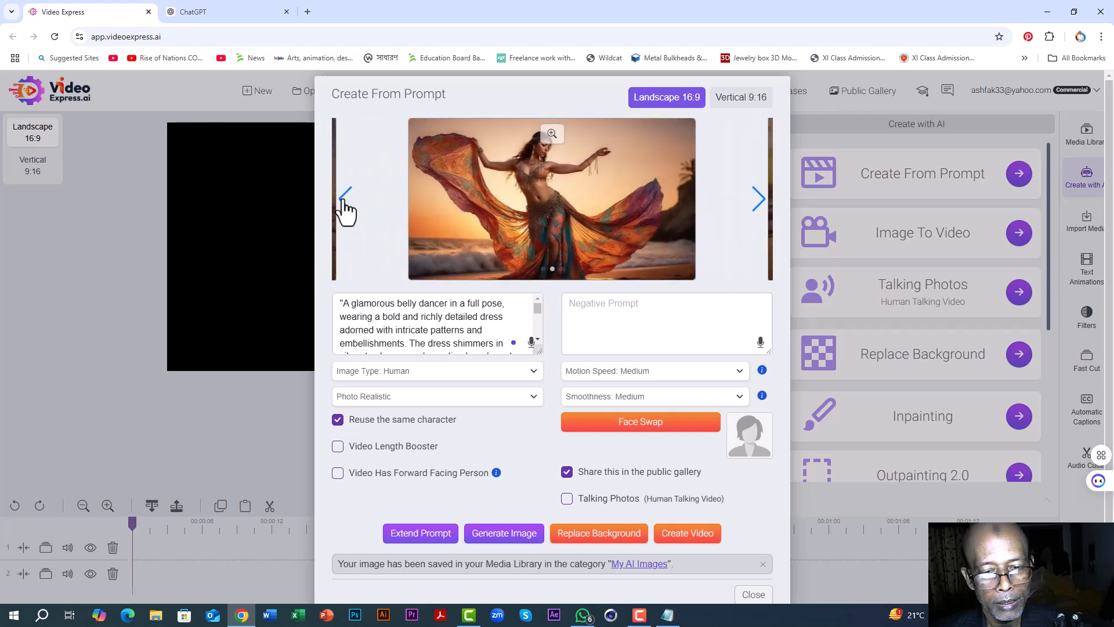
left_click(345, 199)
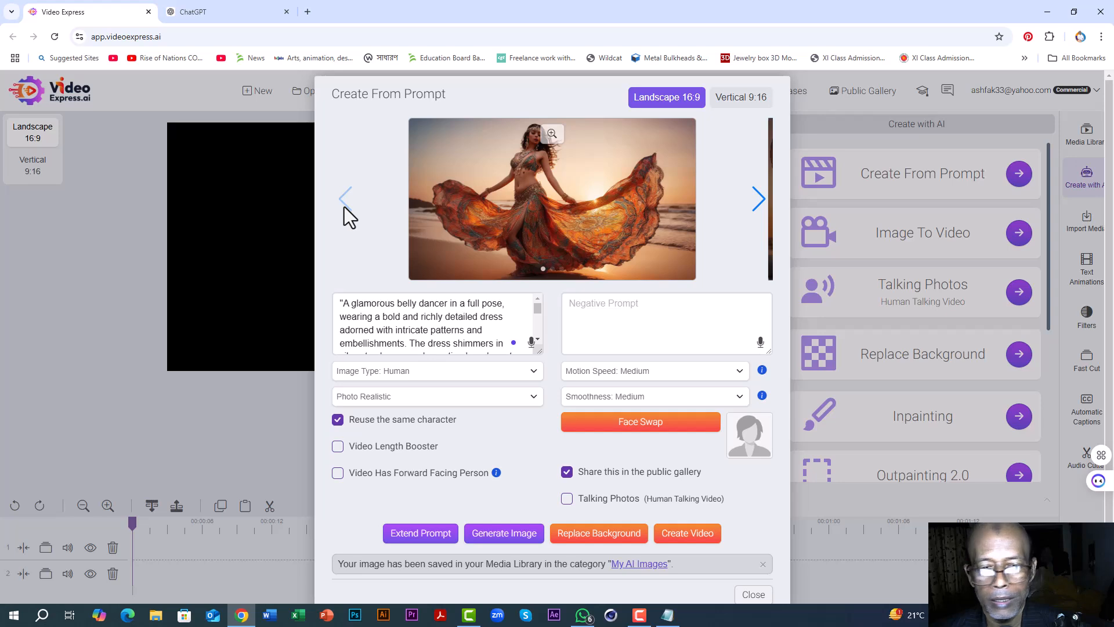
left_click(758, 201)
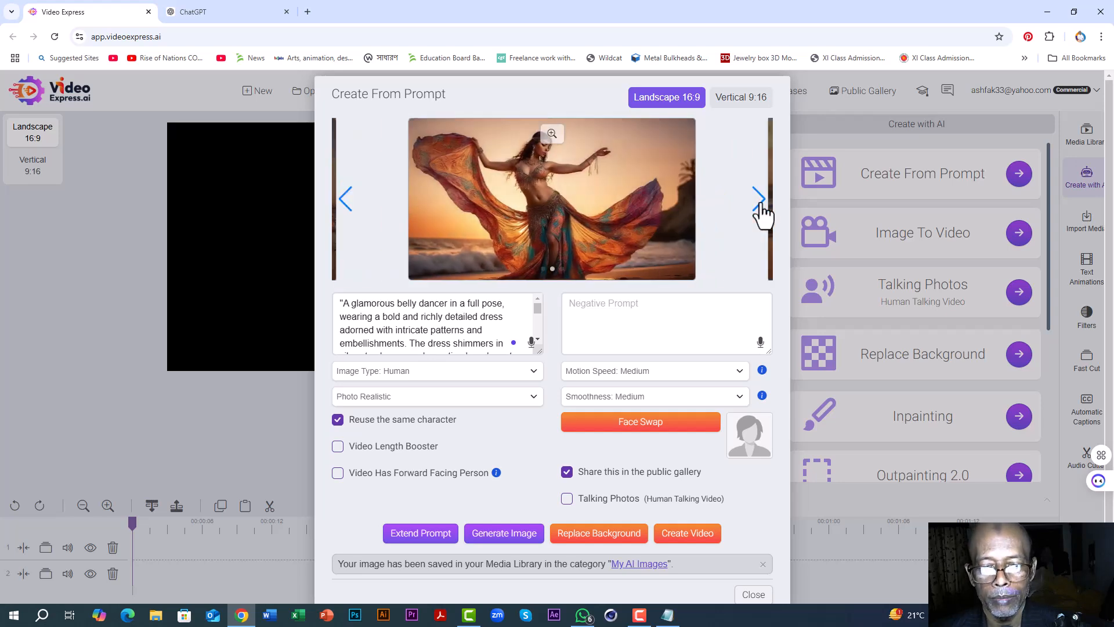
left_click(759, 200)
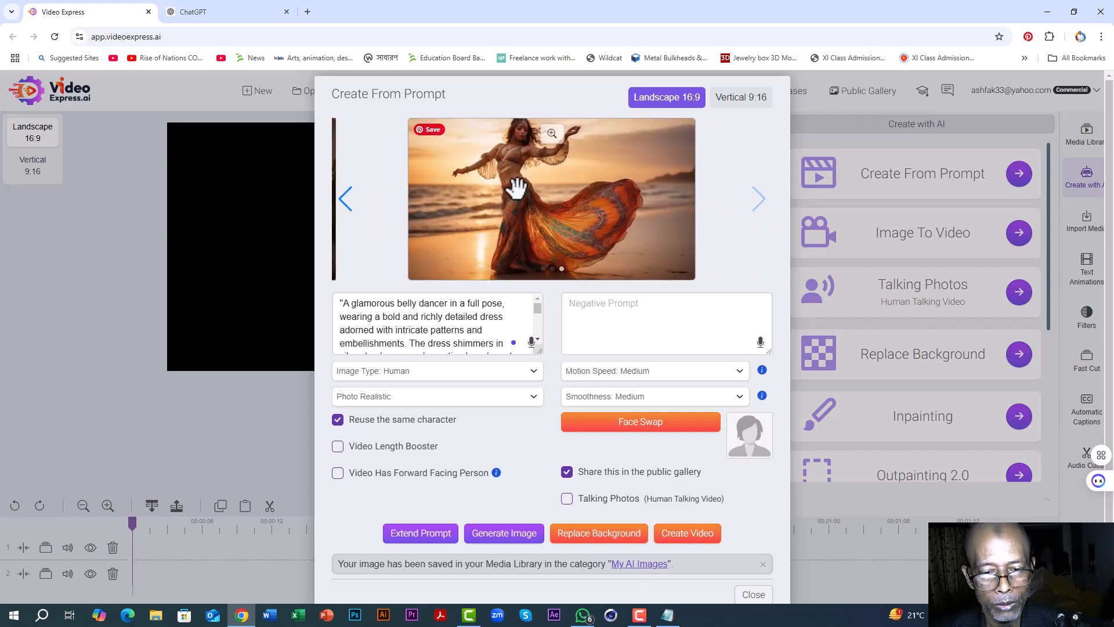
scroll(408, 314, "down", 5)
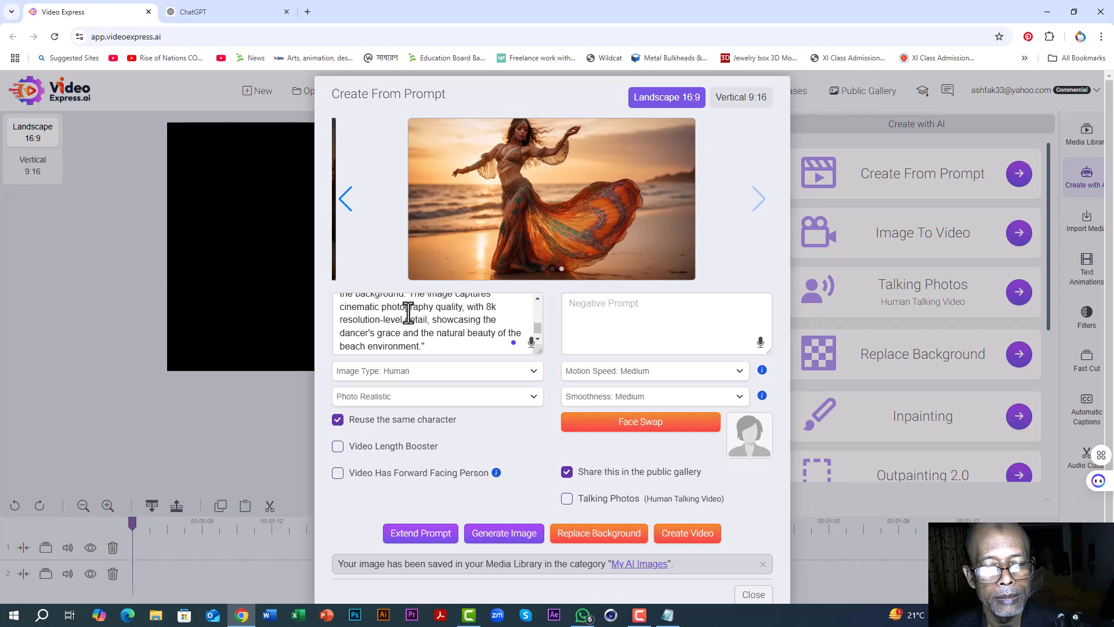
scroll(439, 331, "up", 5)
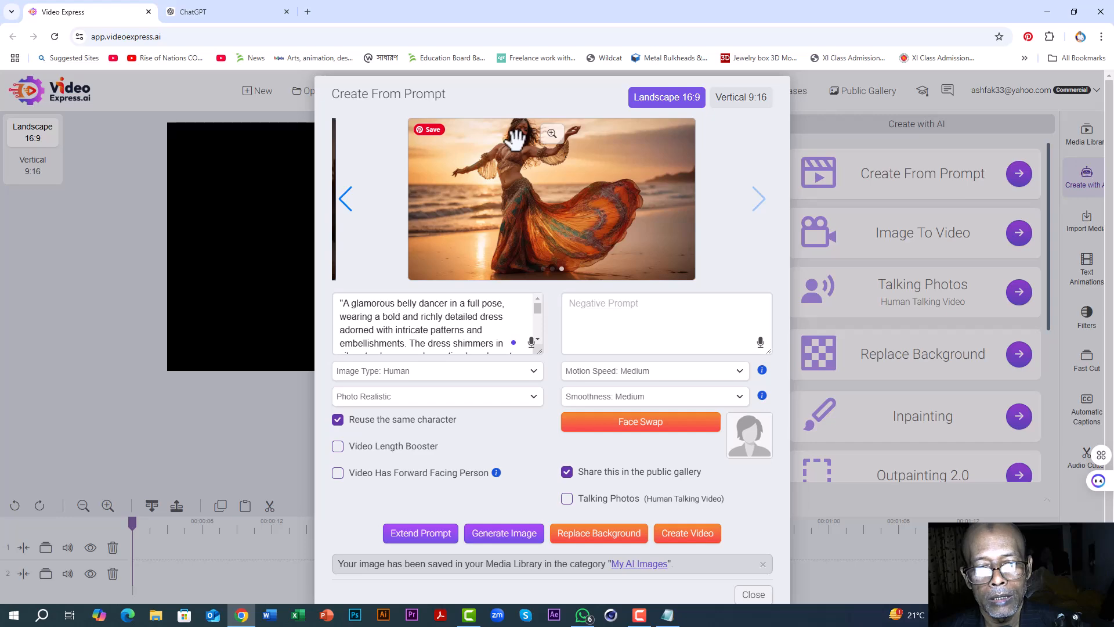
left_click(552, 134)
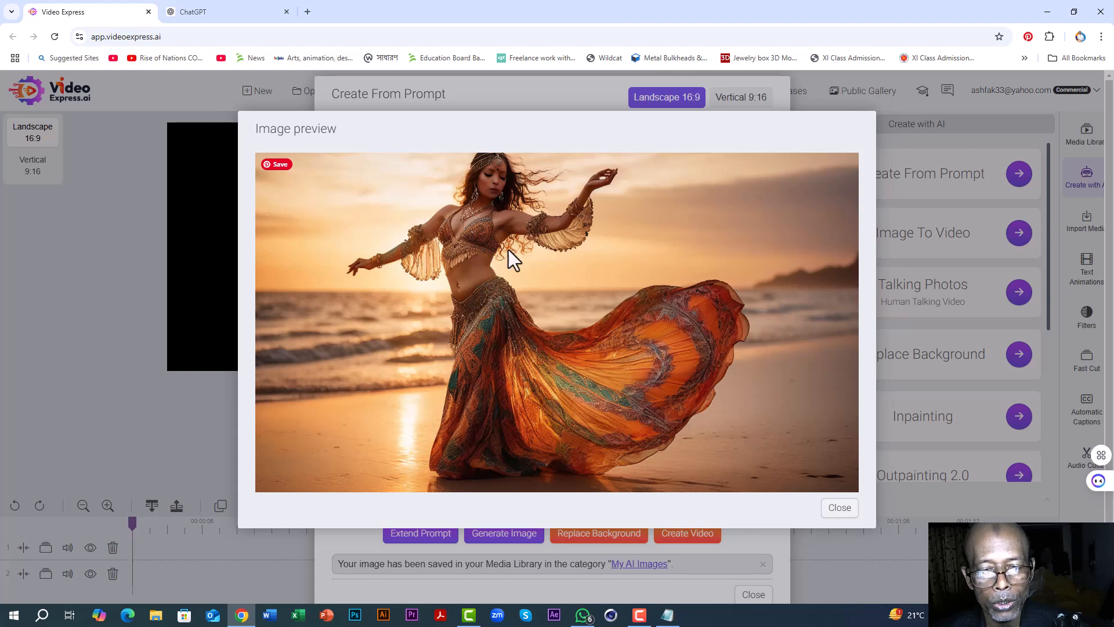
left_click(840, 508)
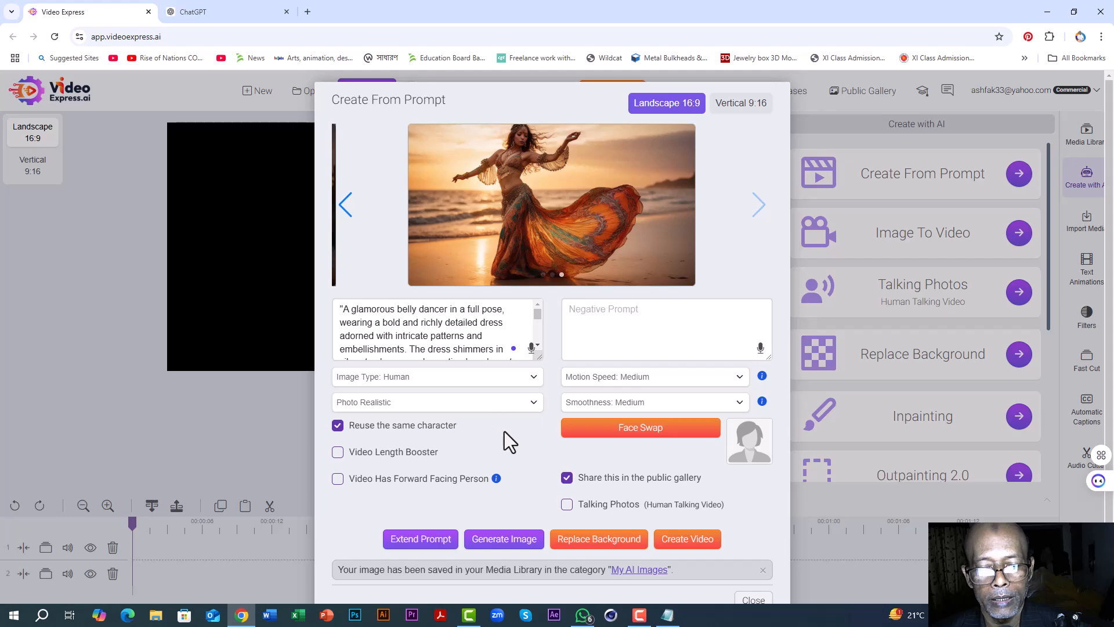
left_click(347, 210)
left_click(347, 212)
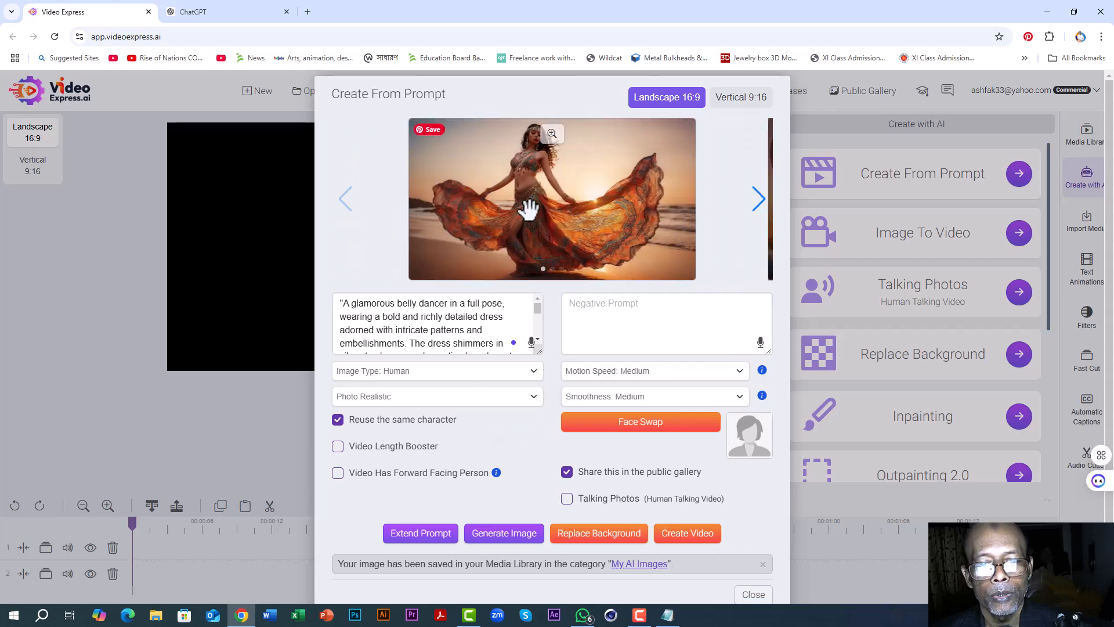
left_click(759, 206)
left_click(759, 203)
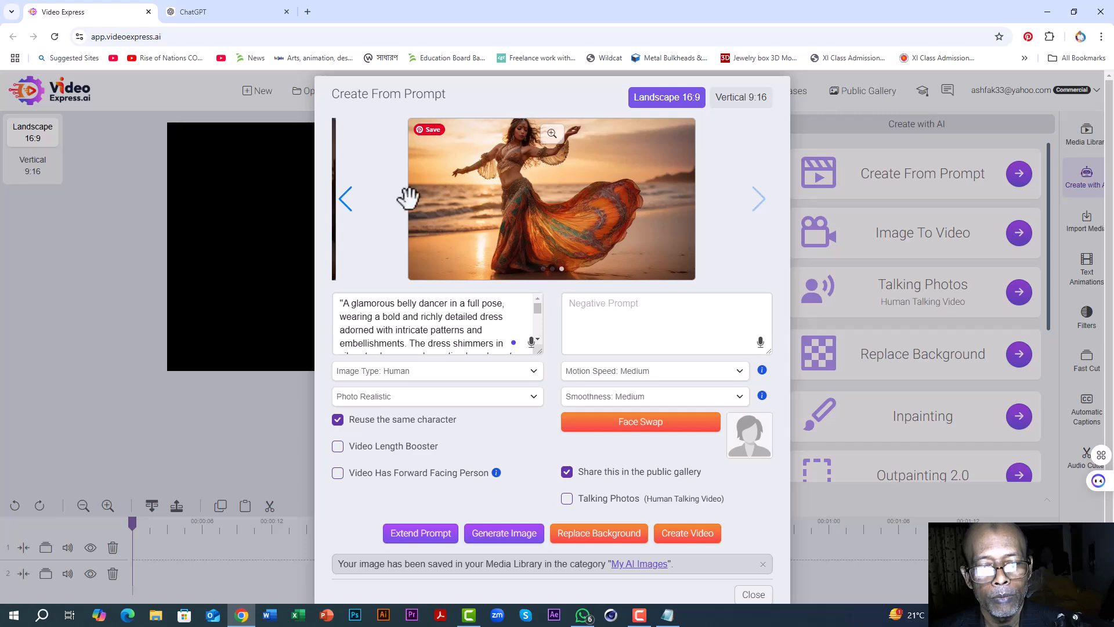
Step: Flip back and forth through the three generated dancer images to check that the character, dress and beach setting stay consistent
left_click(346, 206)
left_click(347, 206)
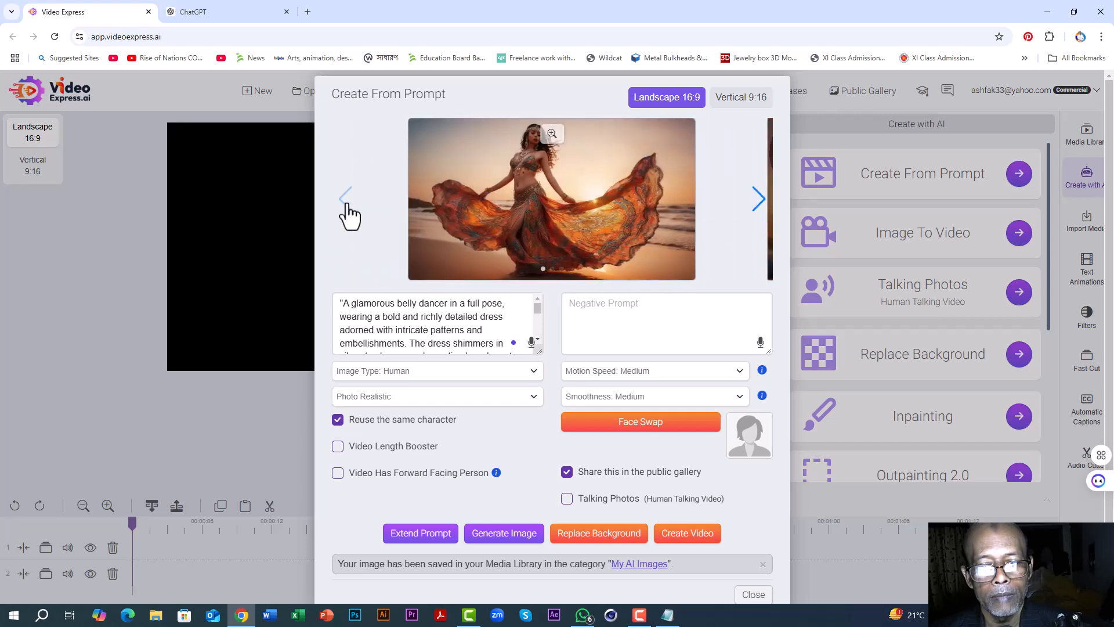
left_click(757, 204)
left_click(759, 206)
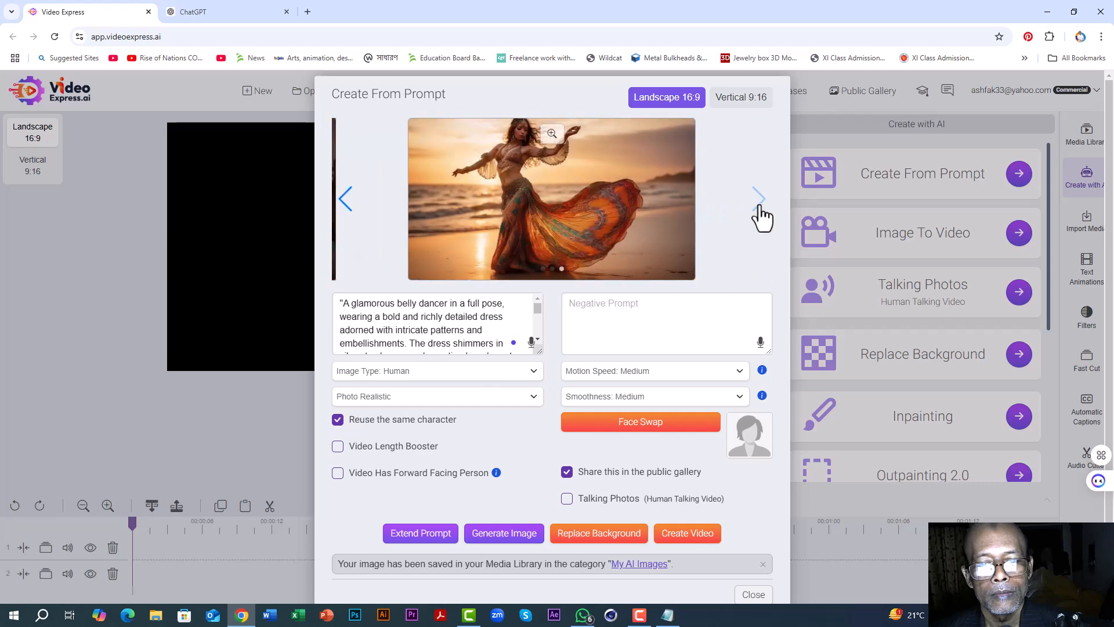
left_click(348, 210)
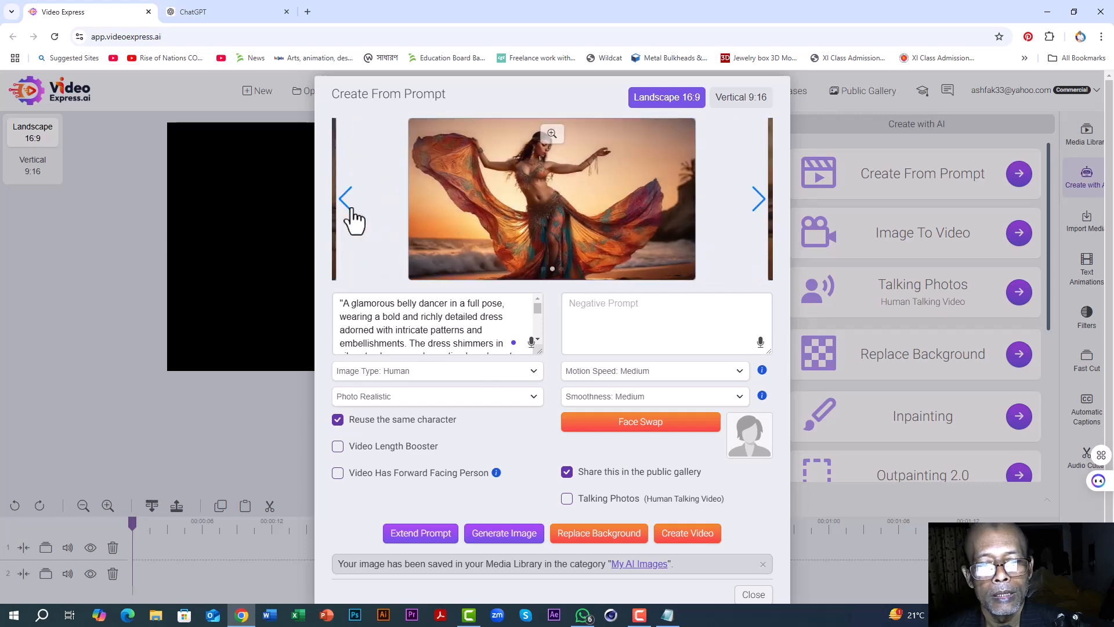
left_click(348, 203)
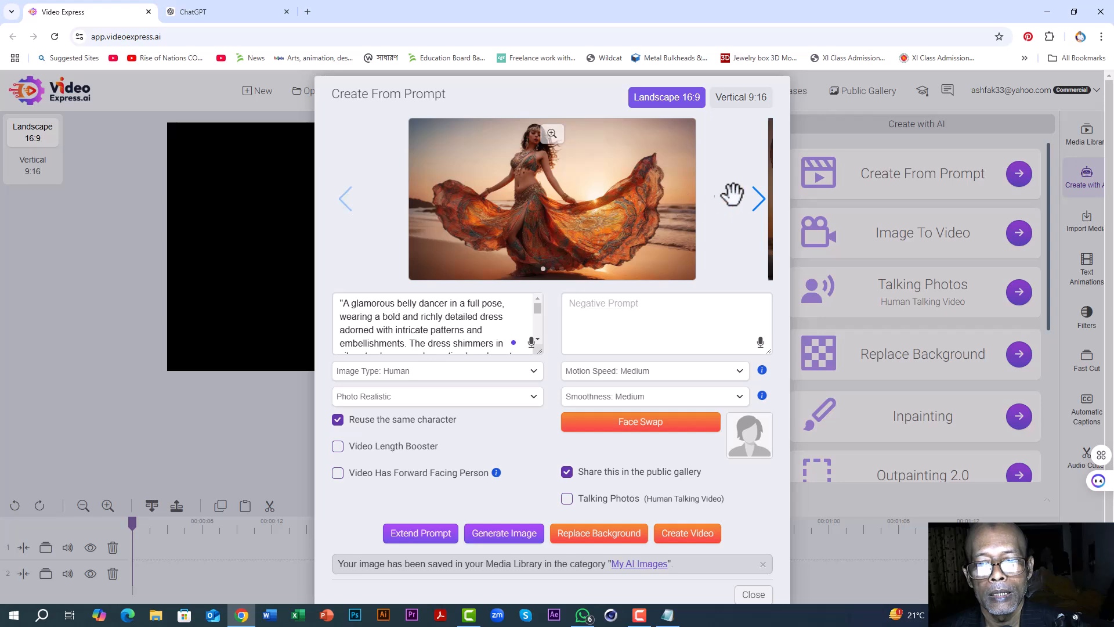
left_click(759, 204)
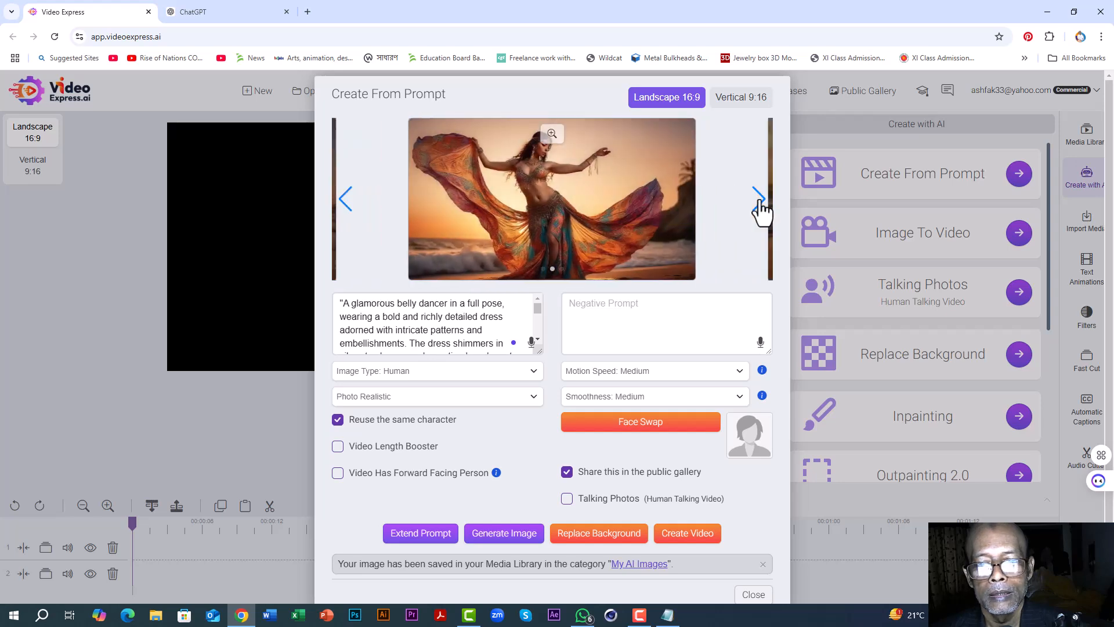
left_click(759, 203)
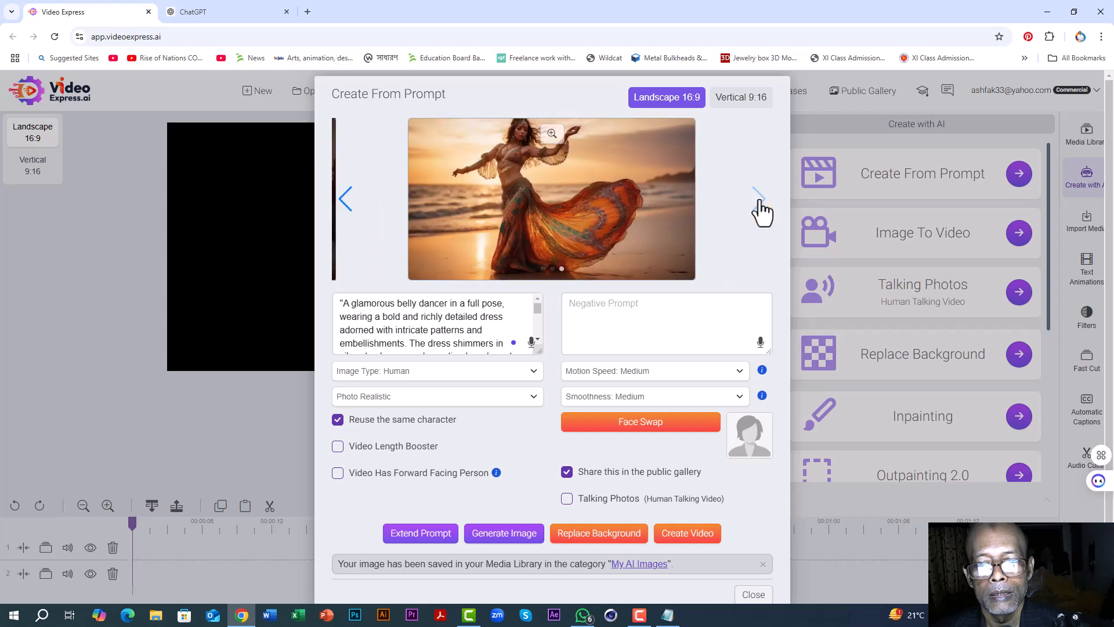
left_click(344, 208)
left_click(343, 209)
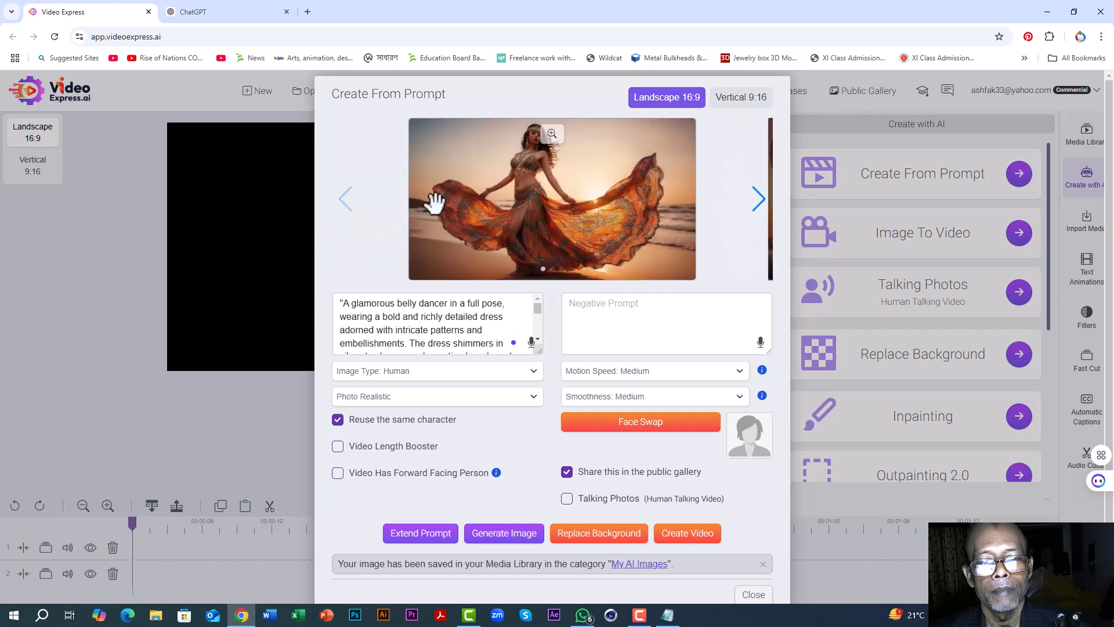
Step: Set the portrait of the woman in pink as the Face Swap face and generate a fourth dancer image
left_click(644, 428)
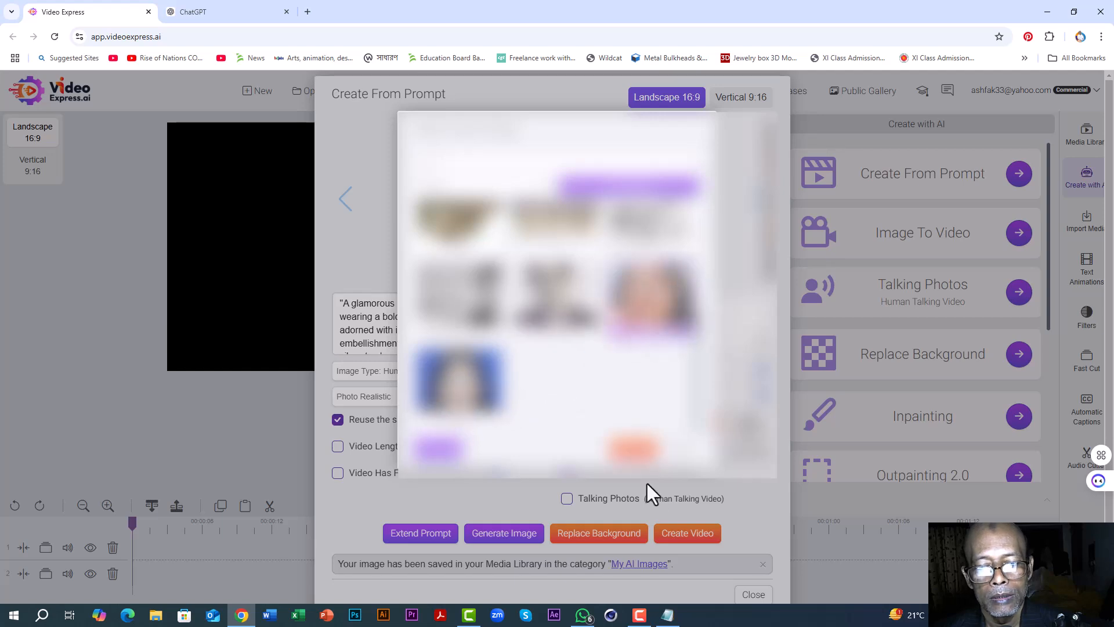
left_click(633, 454)
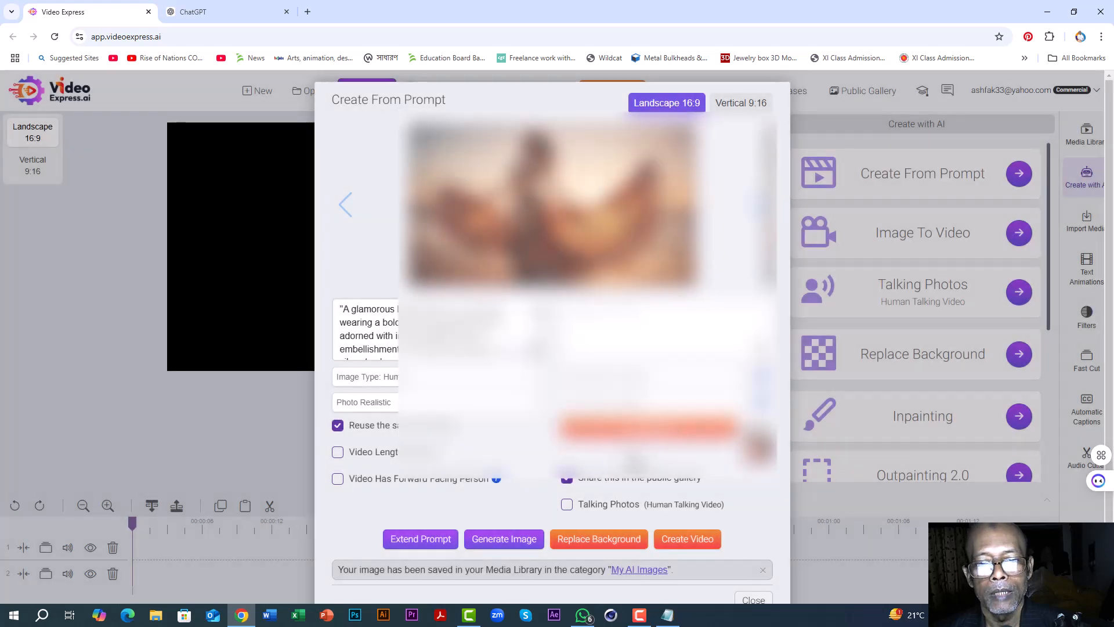
left_click(504, 545)
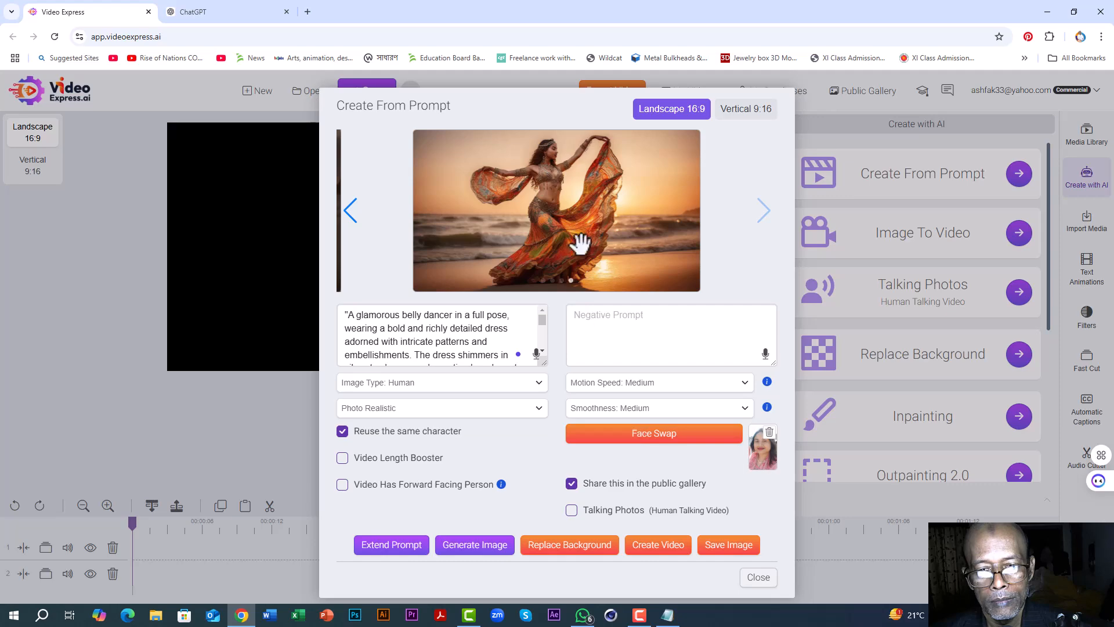
Step: Inspect the fourth dancer image in the enlarged preview and save it to the media library
left_click(556, 146)
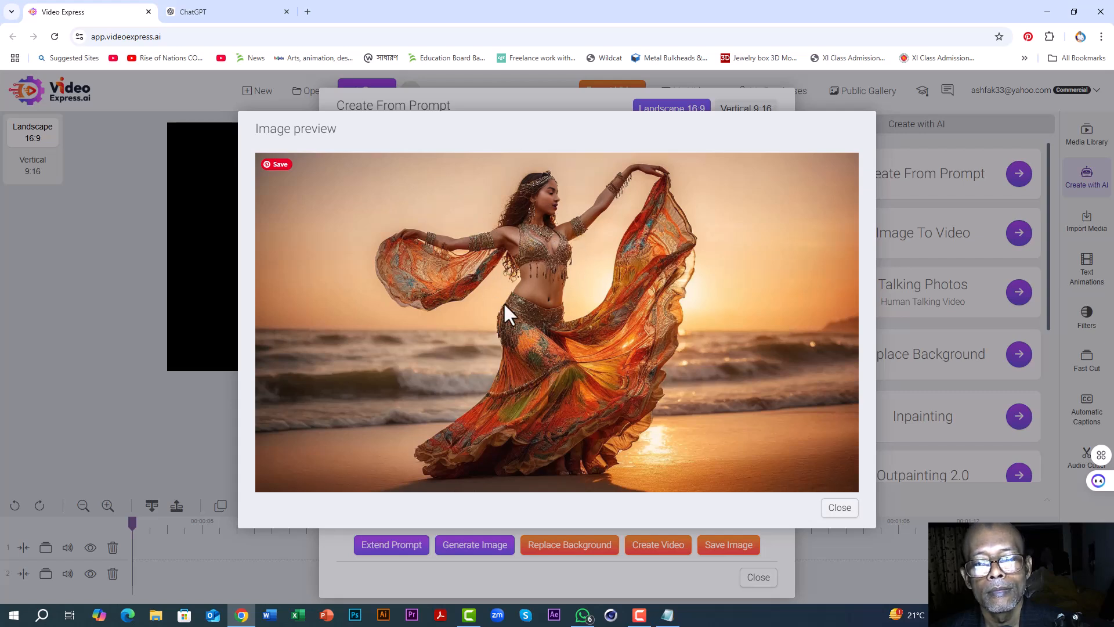
left_click(840, 509)
left_click(732, 554)
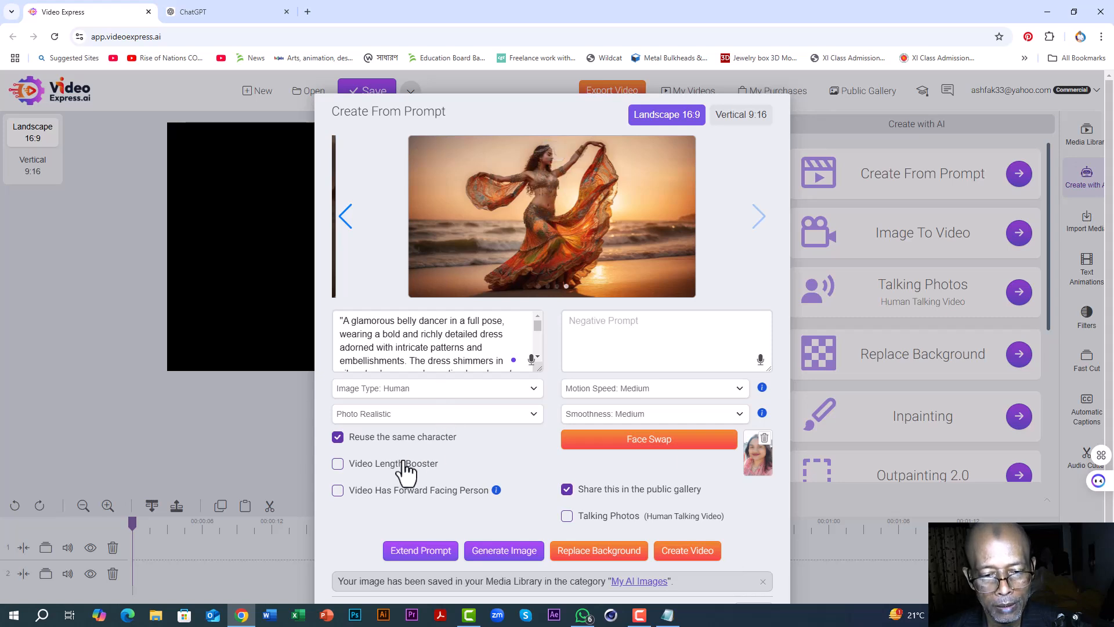
Step: Generate a fifth dancer image with Video Has Forward Facing Person enabled, and save it to the media library after an enlarged preview
left_click(337, 491)
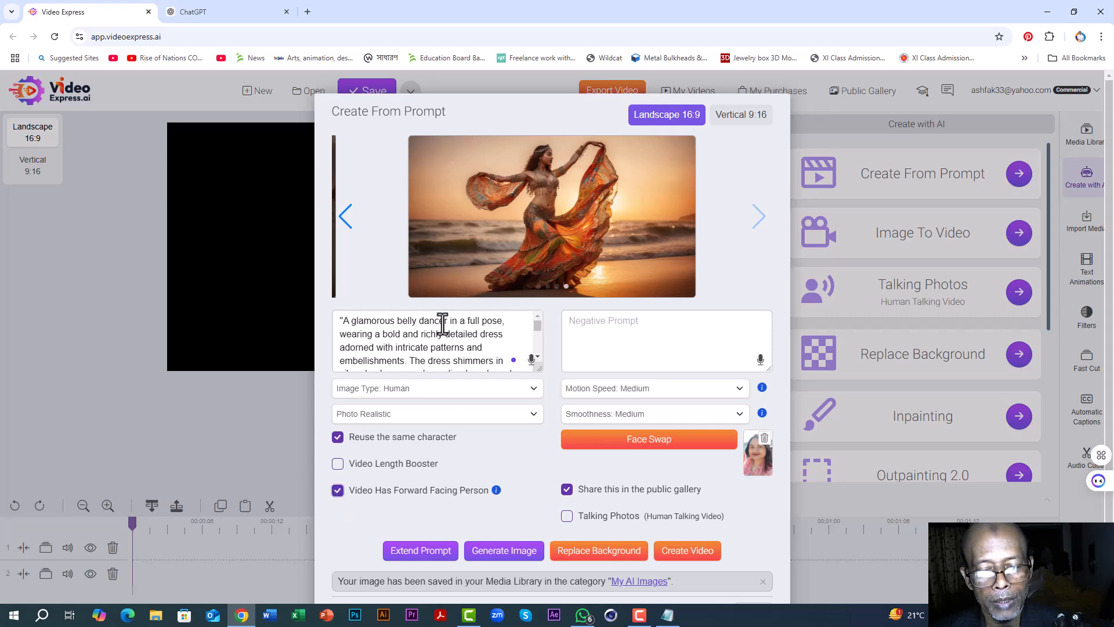
left_click(498, 556)
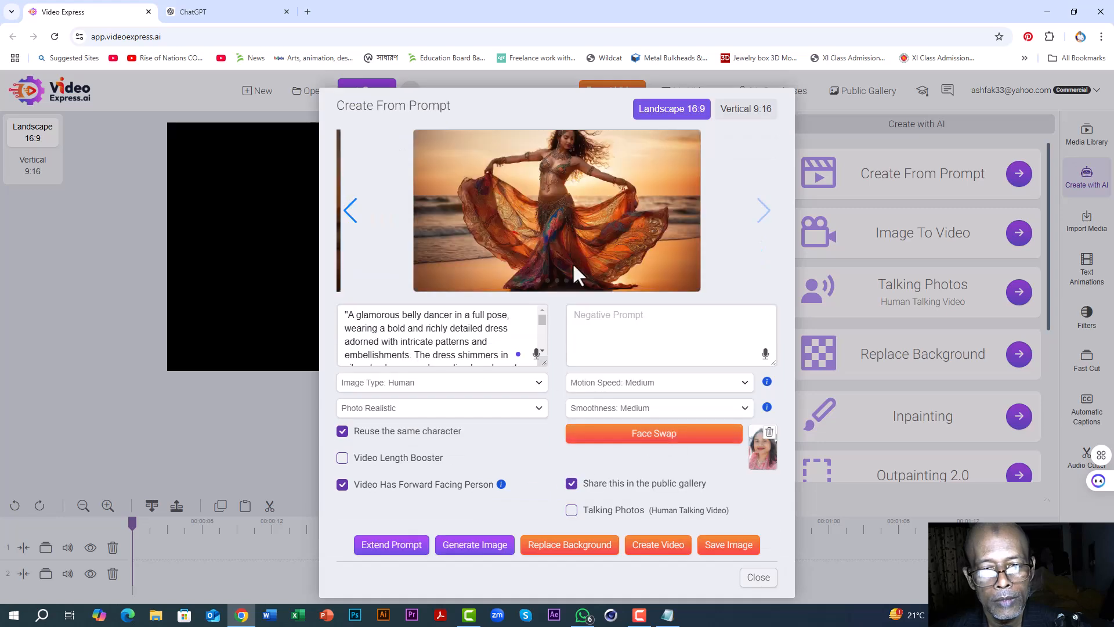
left_click(558, 157)
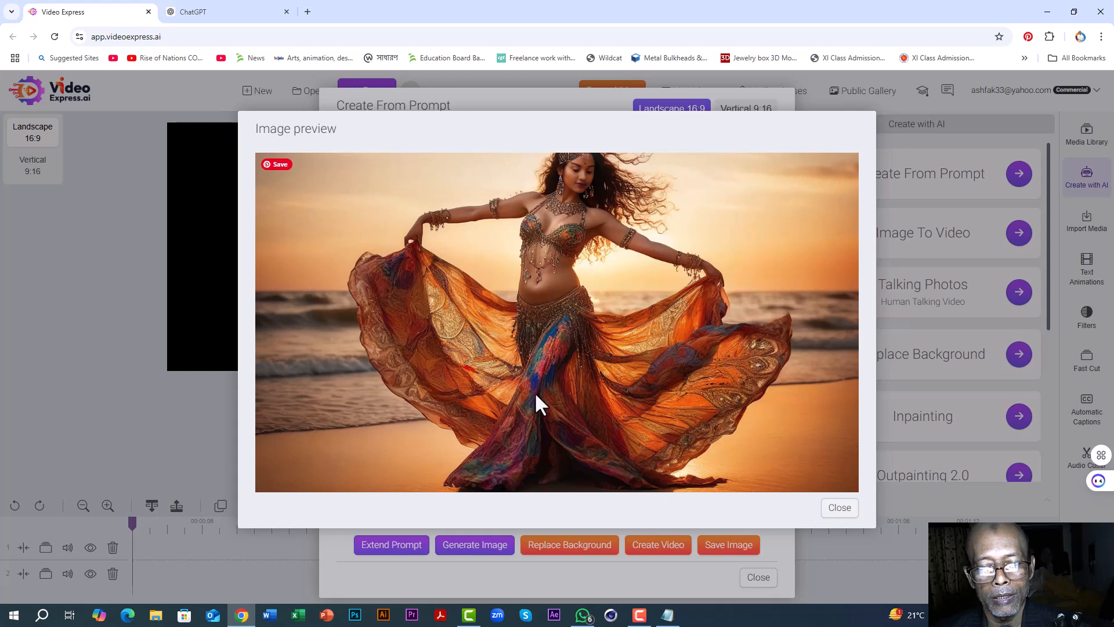
left_click(837, 511)
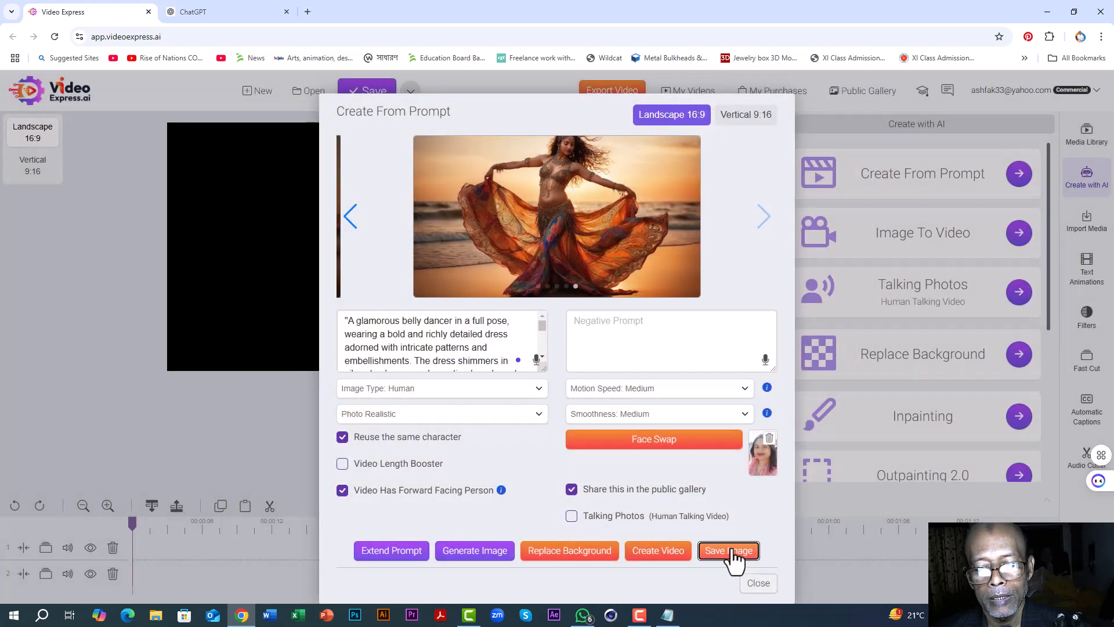
left_click(728, 550)
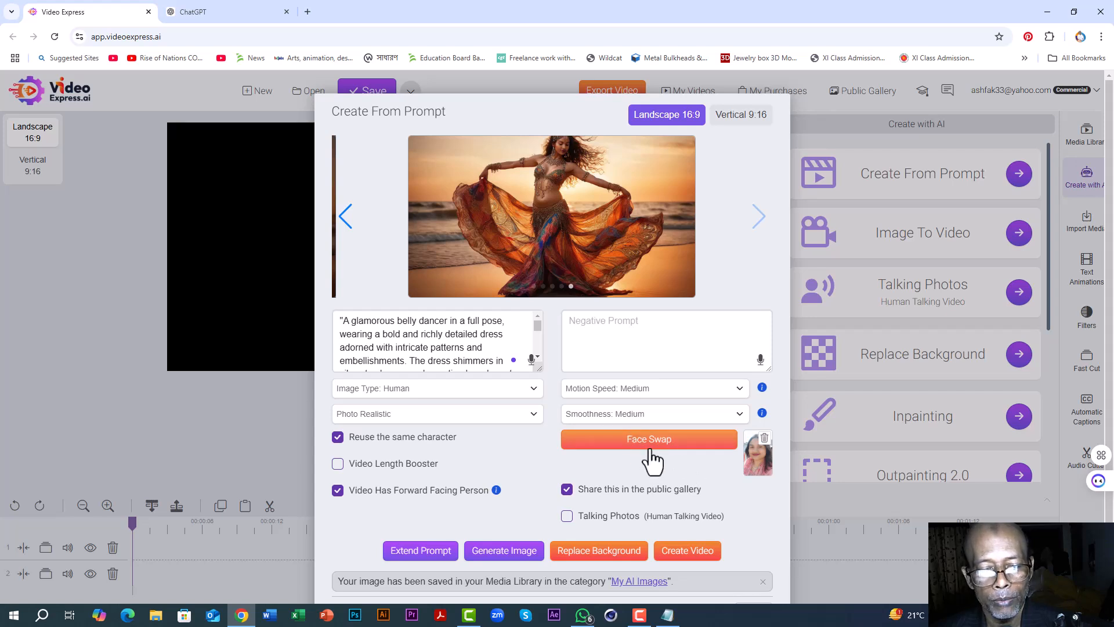
Step: Generate a sixth dancer image with Reuse the same character disabled, and save it to the media library after an enlarged preview
left_click(337, 438)
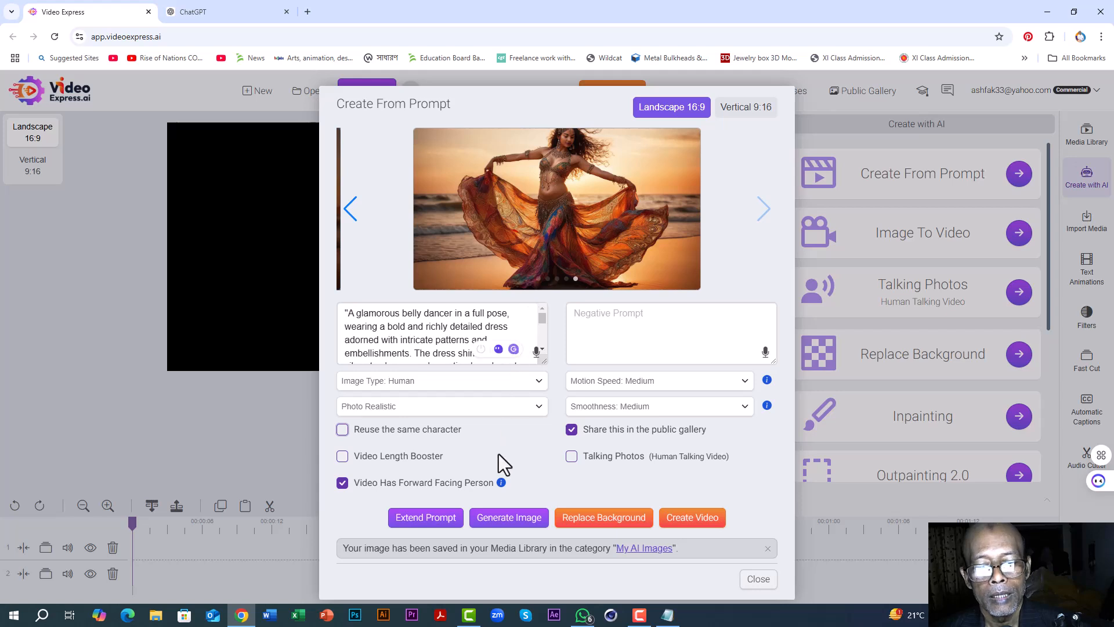
left_click(511, 524)
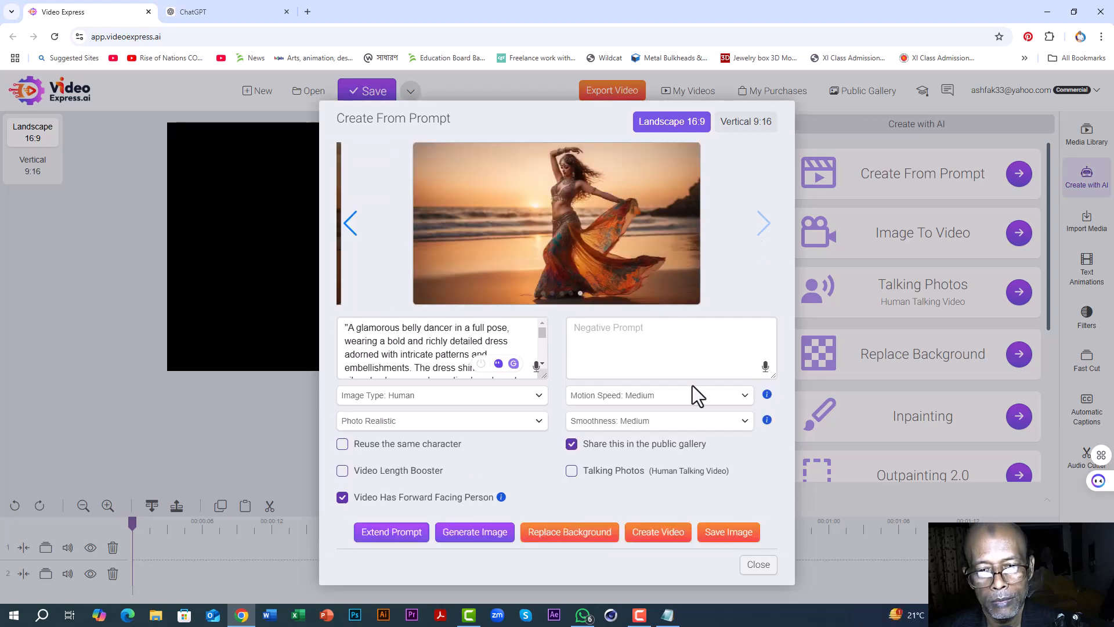
left_click(554, 157)
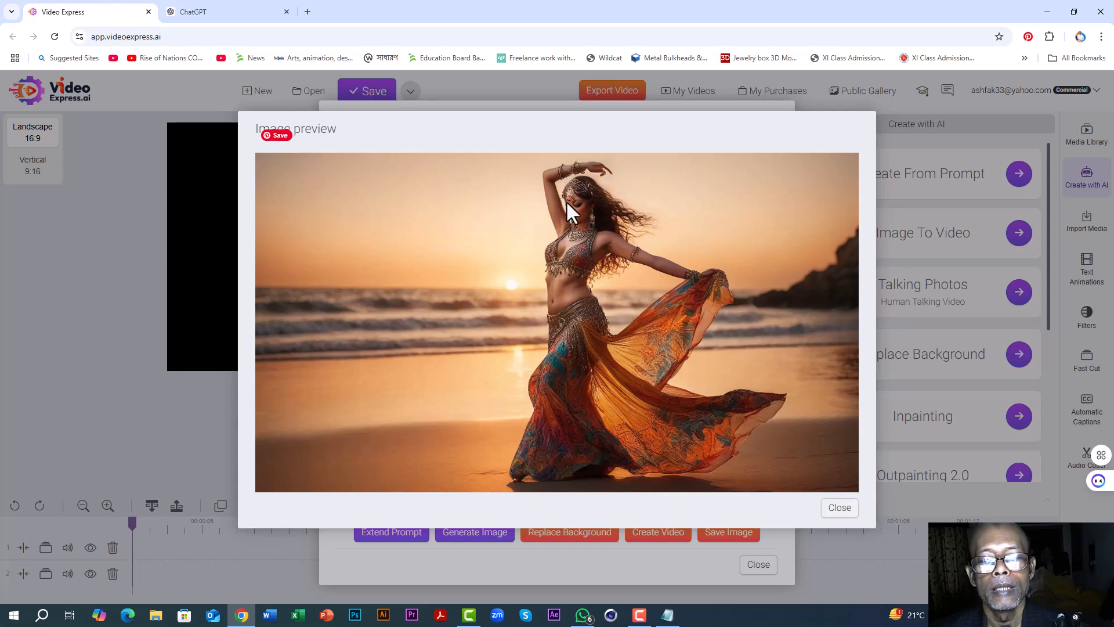
left_click(840, 508)
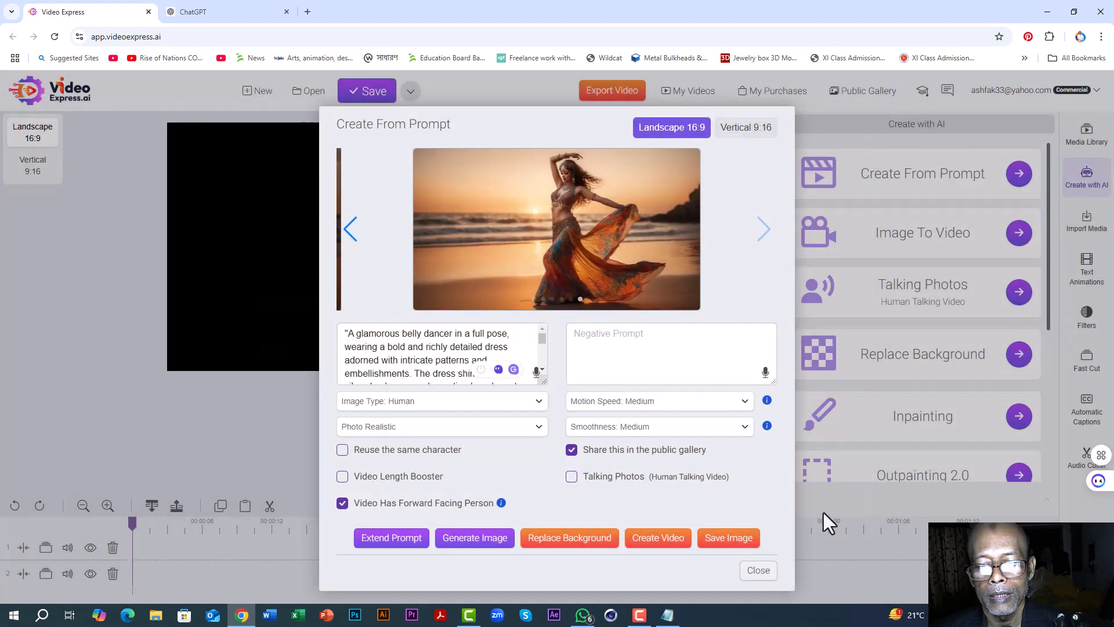
left_click(740, 542)
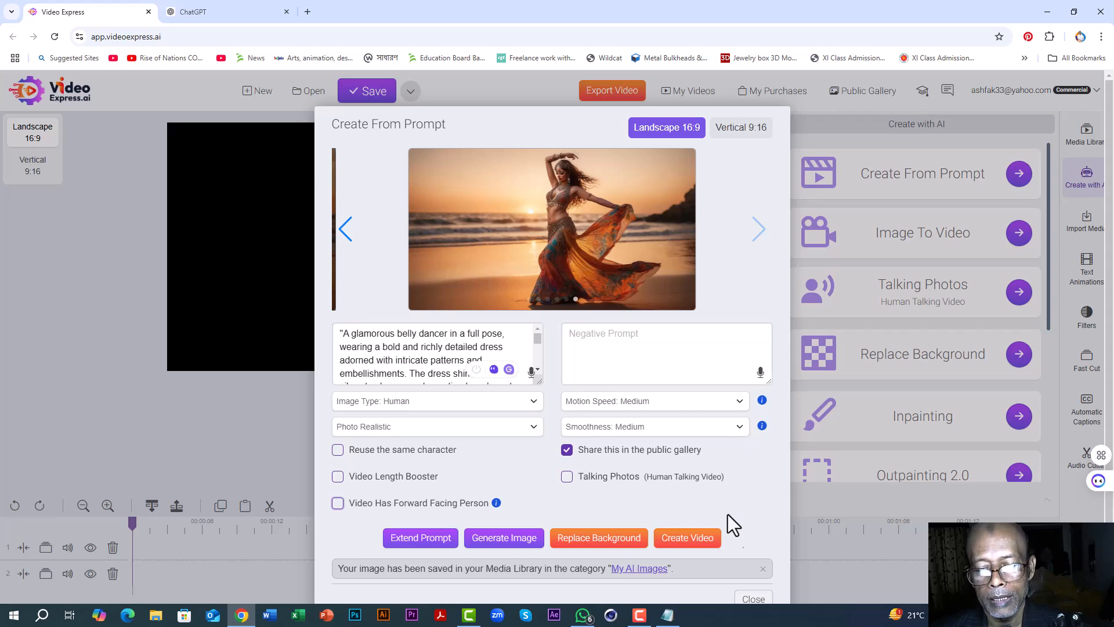
Step: Close the Create From Prompt dialog and browse the saved dancer images in the media library's My AI Images folder
left_click(757, 600)
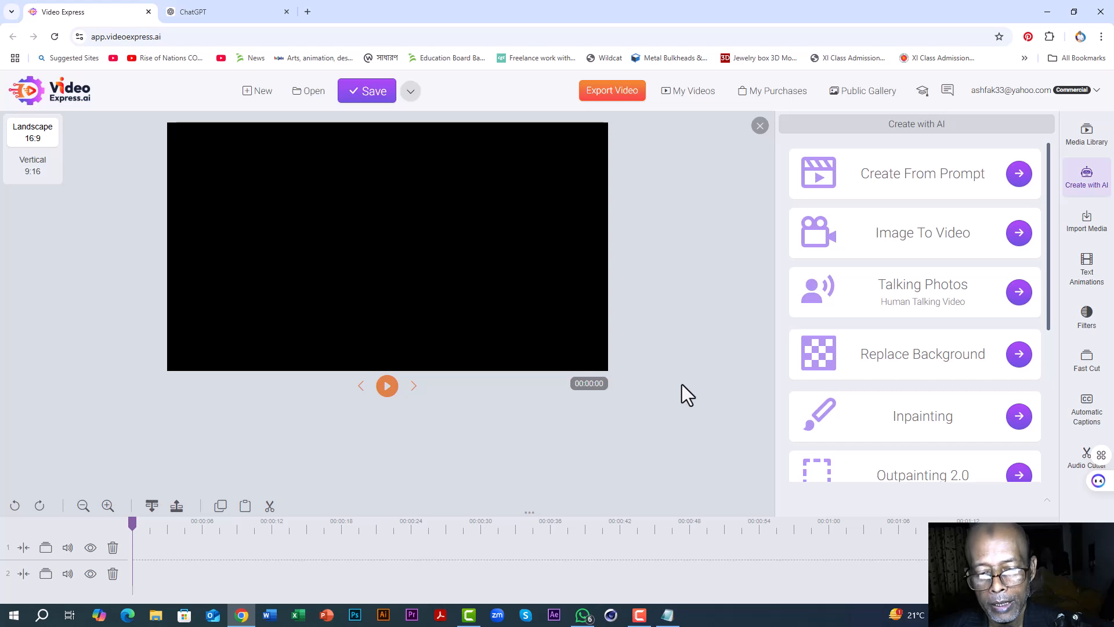
left_click(1088, 140)
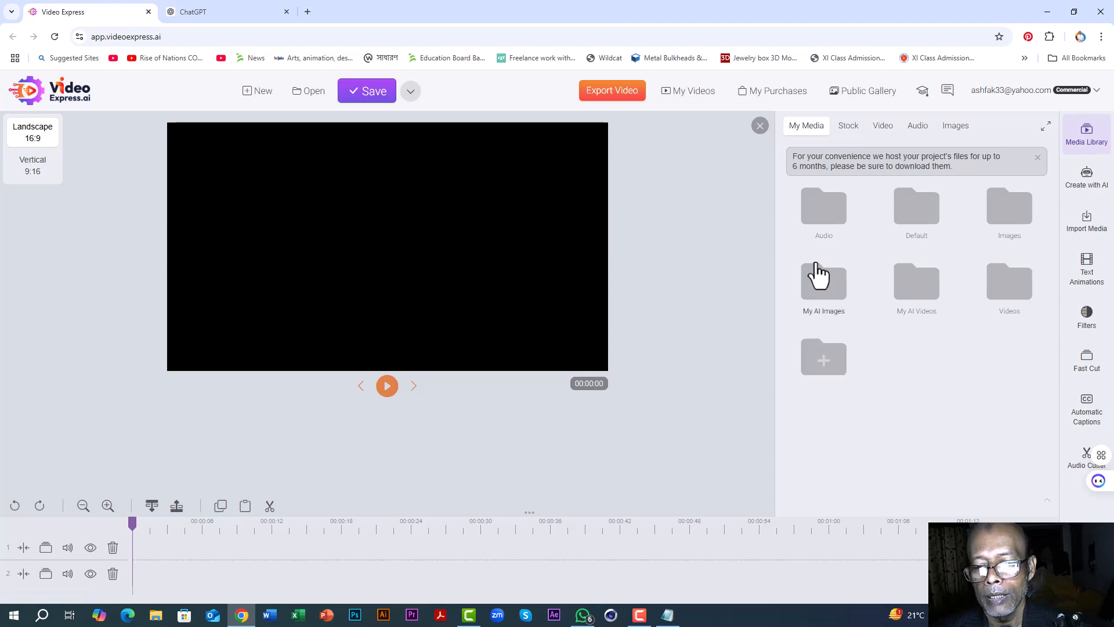
left_click(819, 285)
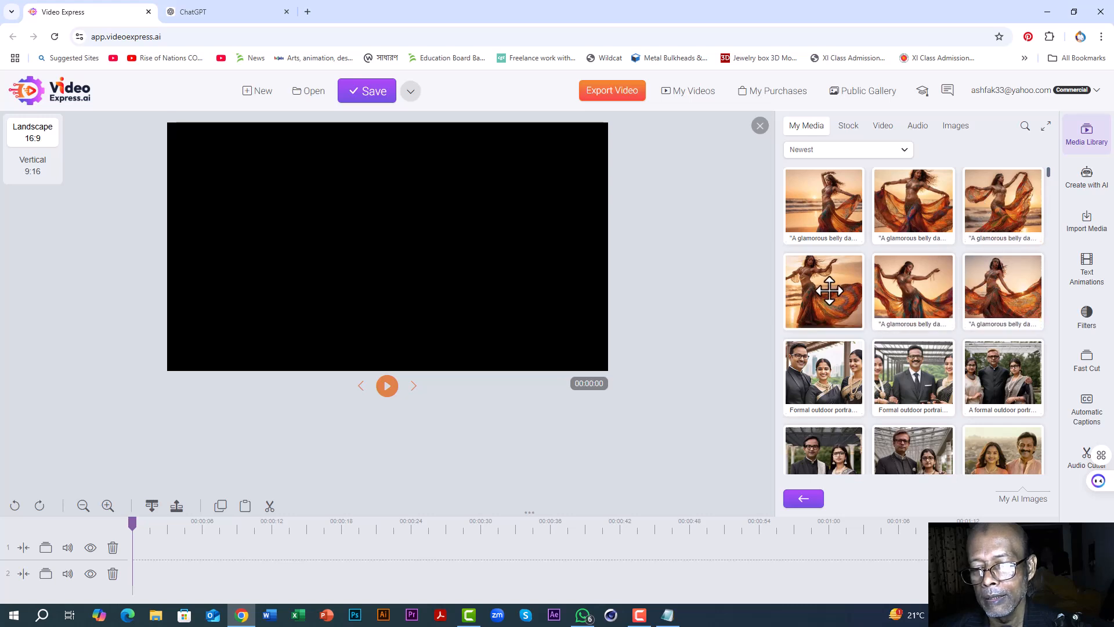
scroll(903, 368, "down", 2)
scroll(903, 365, "down", 2)
scroll(903, 365, "up", 5)
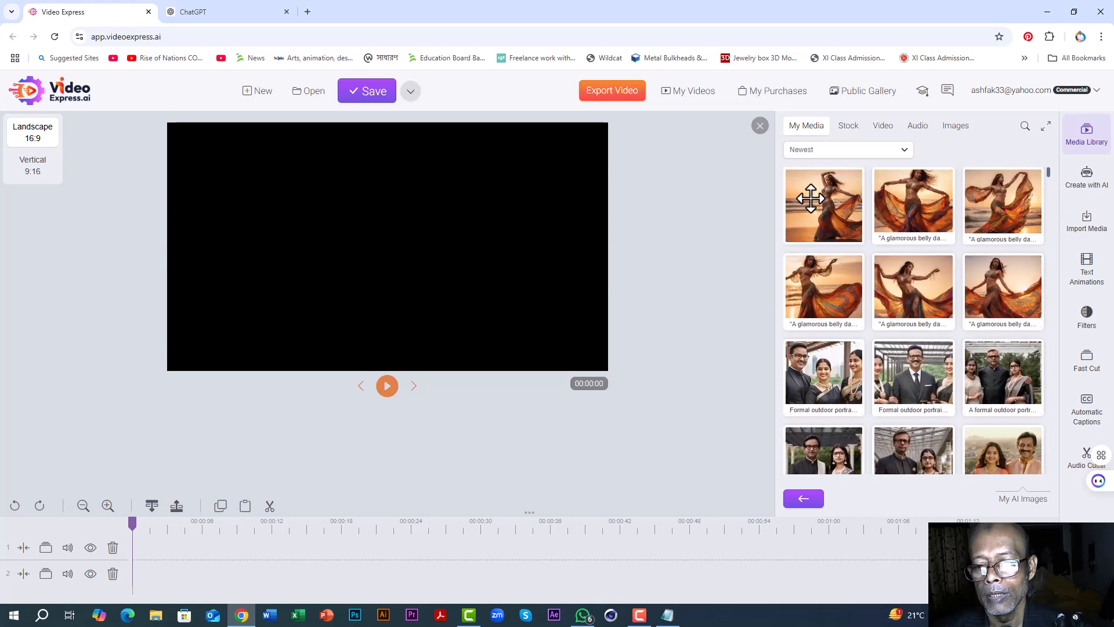